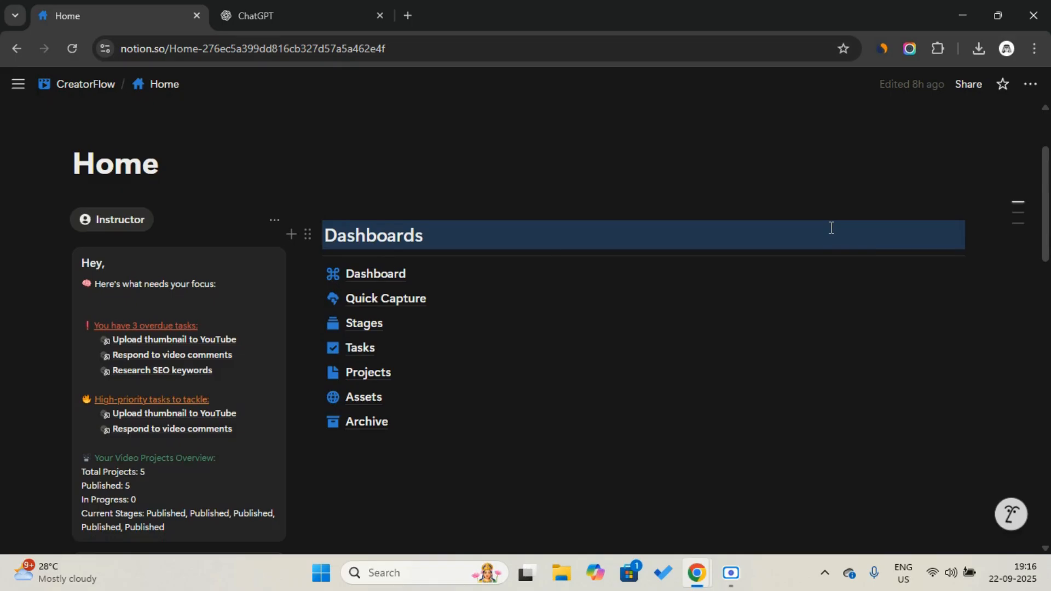
Open the Stages page from the Home dashboards list and bring the Videos Process board into view.
scroll(793, 241, "down", 1)
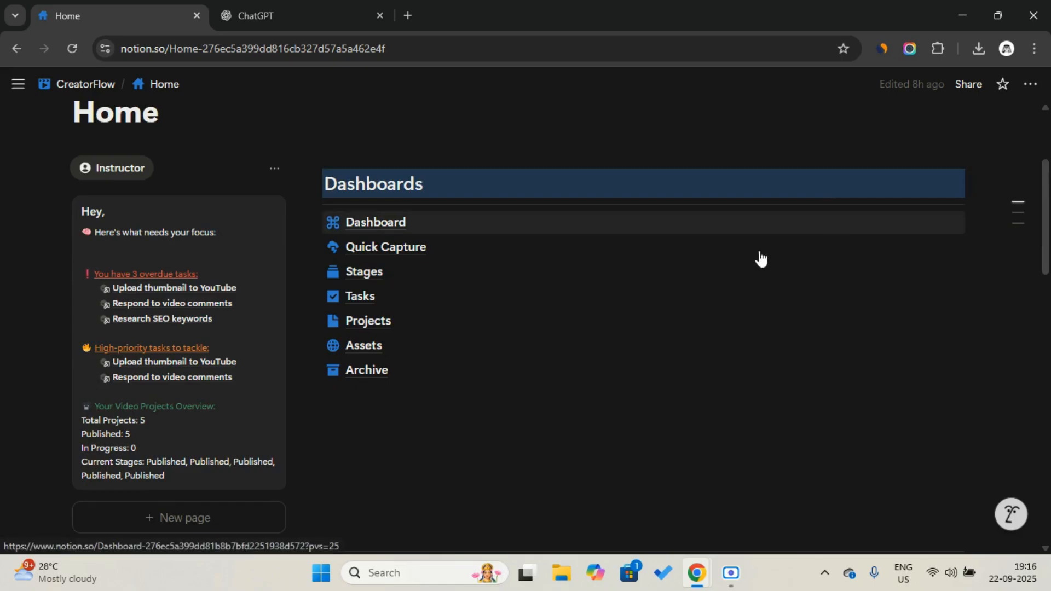
mouse_move(581, 239)
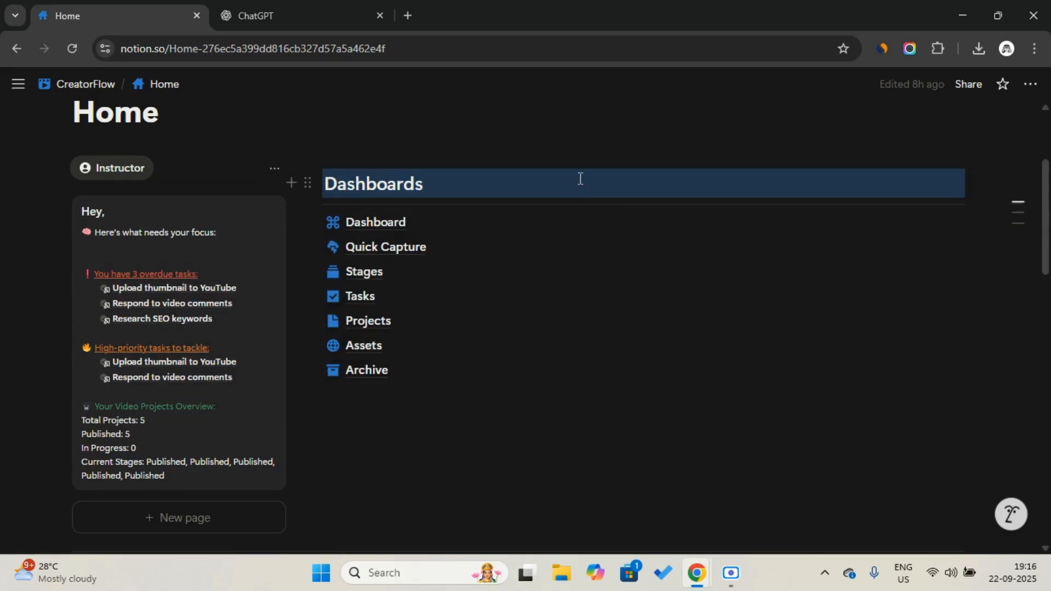
left_click(436, 274)
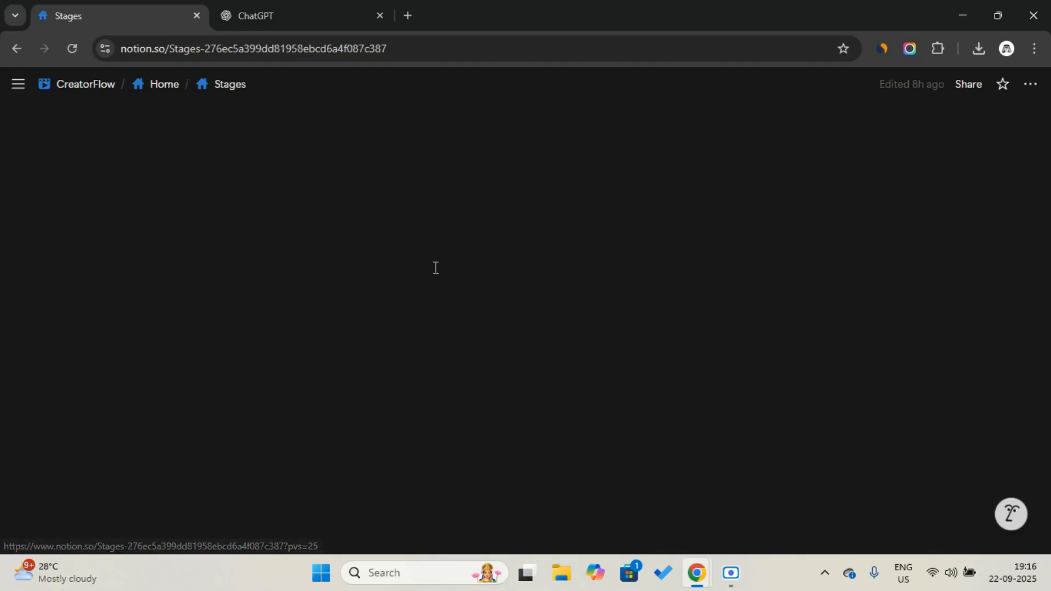
scroll(436, 268, "down", 3)
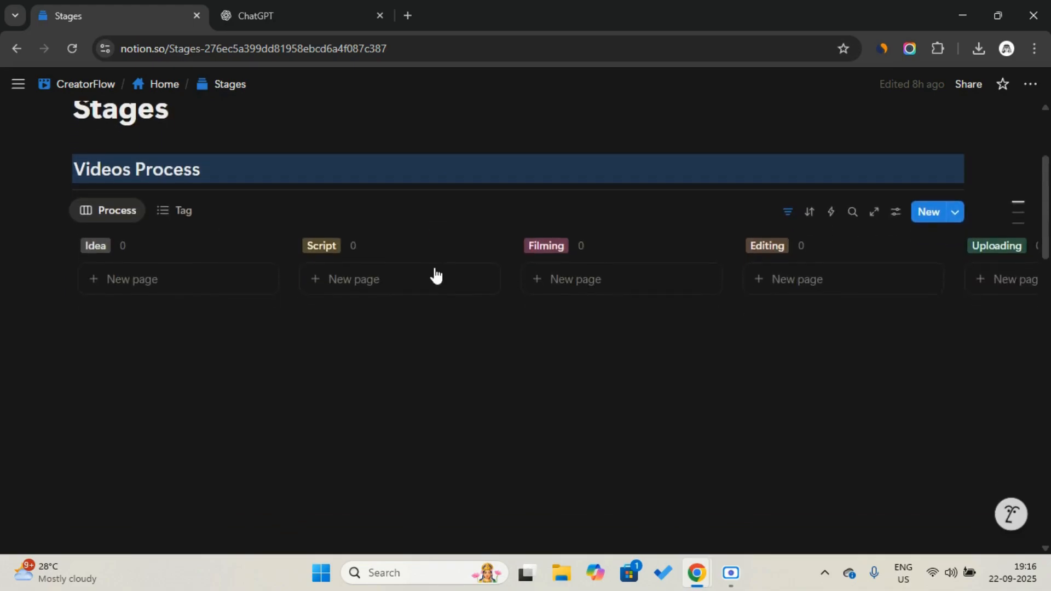
Add a new page in the Idea stage titled "How to Make a Quick Capture System in Notion for YouTube".
left_click(165, 287)
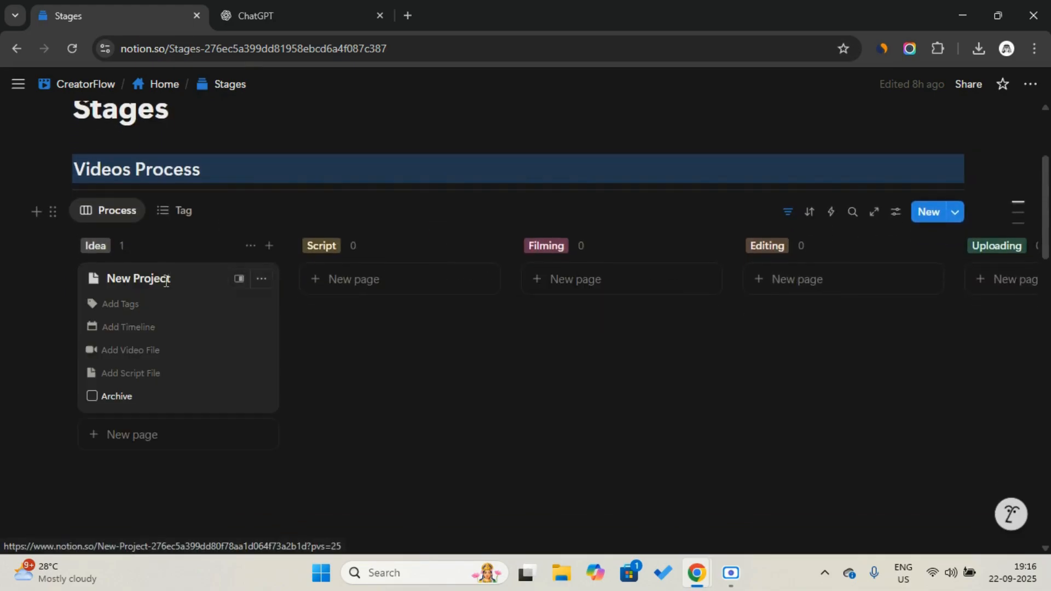
triple_click(140, 282)
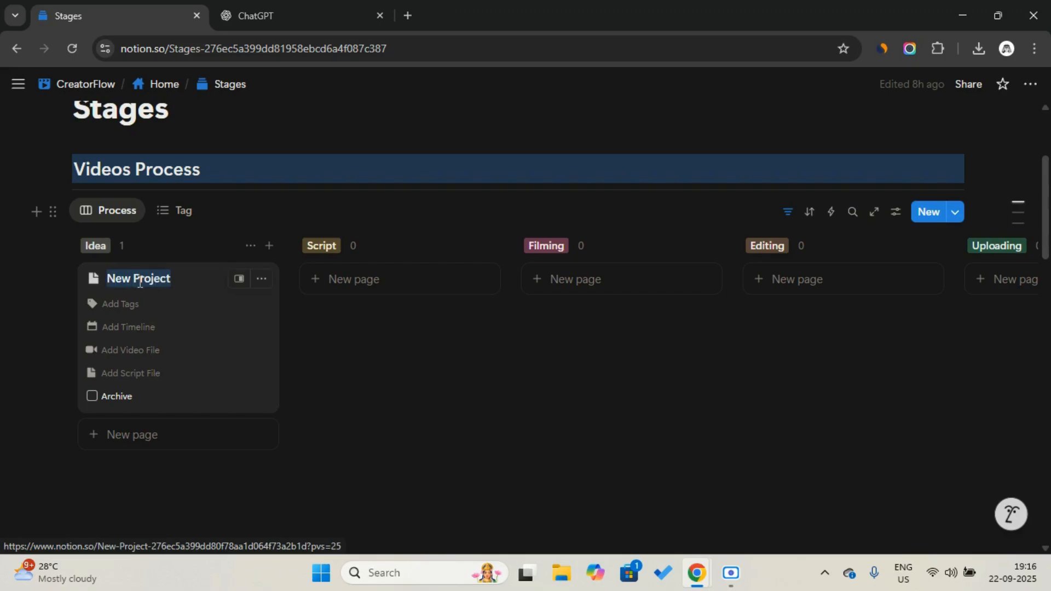
type("How to Make a Quick Capture System in Notion for YouTube")
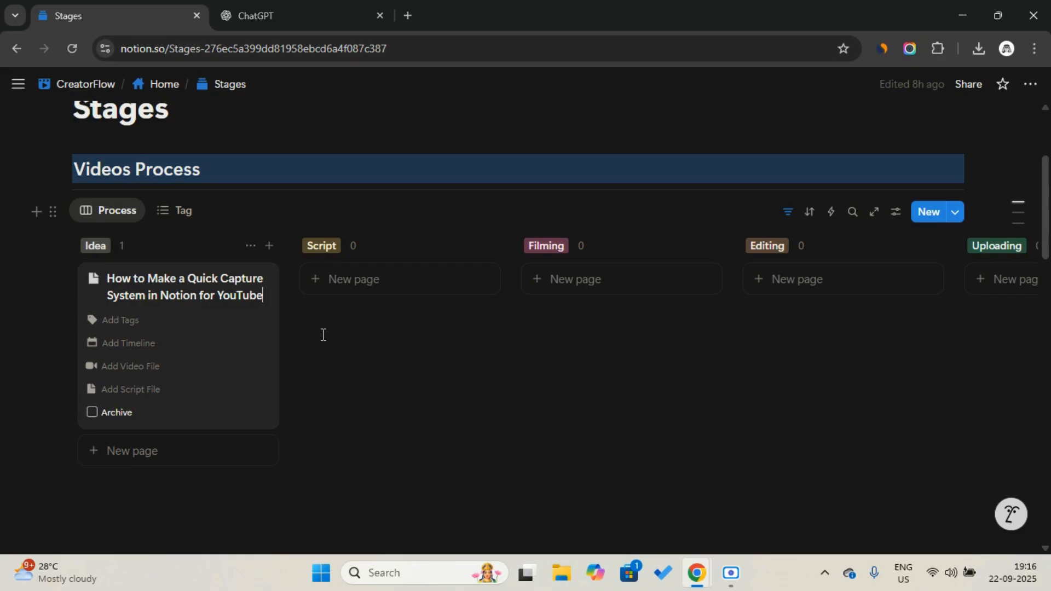
Tag the new Idea card as Tutorial.
left_click(167, 323)
left_click(155, 372)
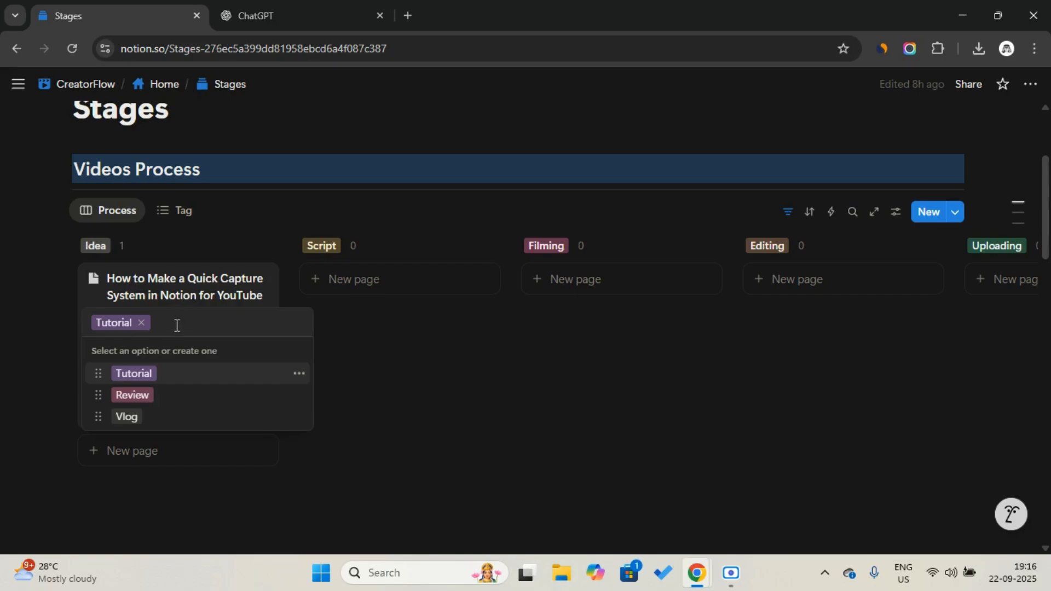
left_click(186, 285)
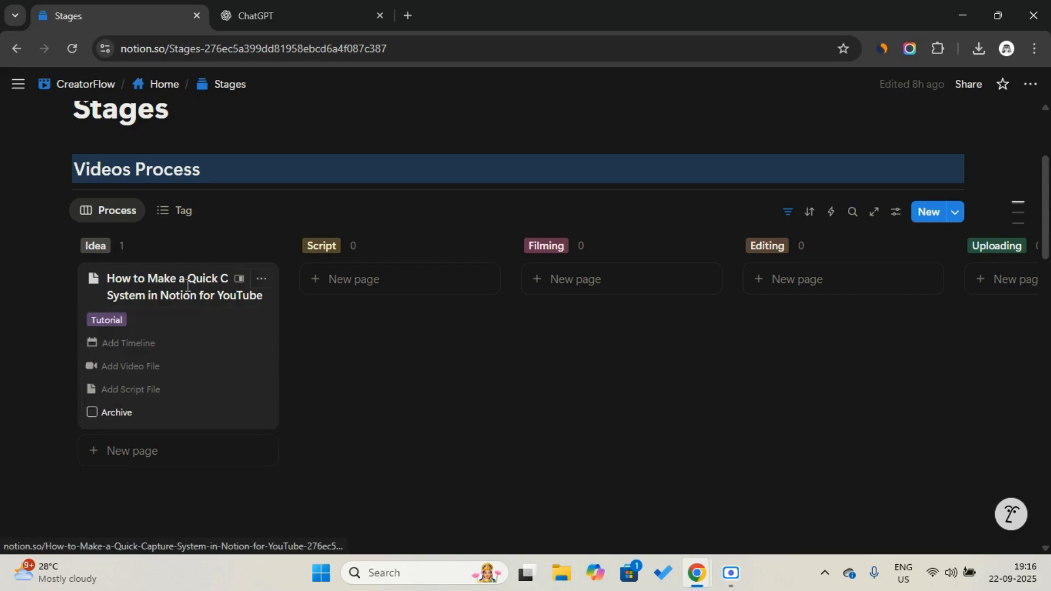
Set the card's timeline from September 22, 2025 to an end date of September 25, 2025.
left_click(131, 343)
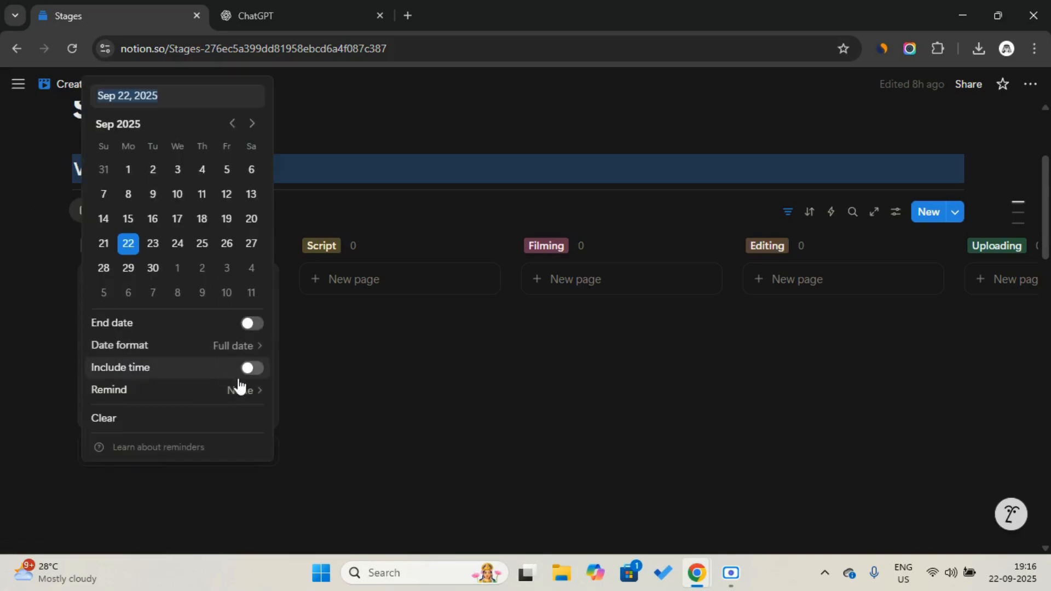
left_click(252, 322)
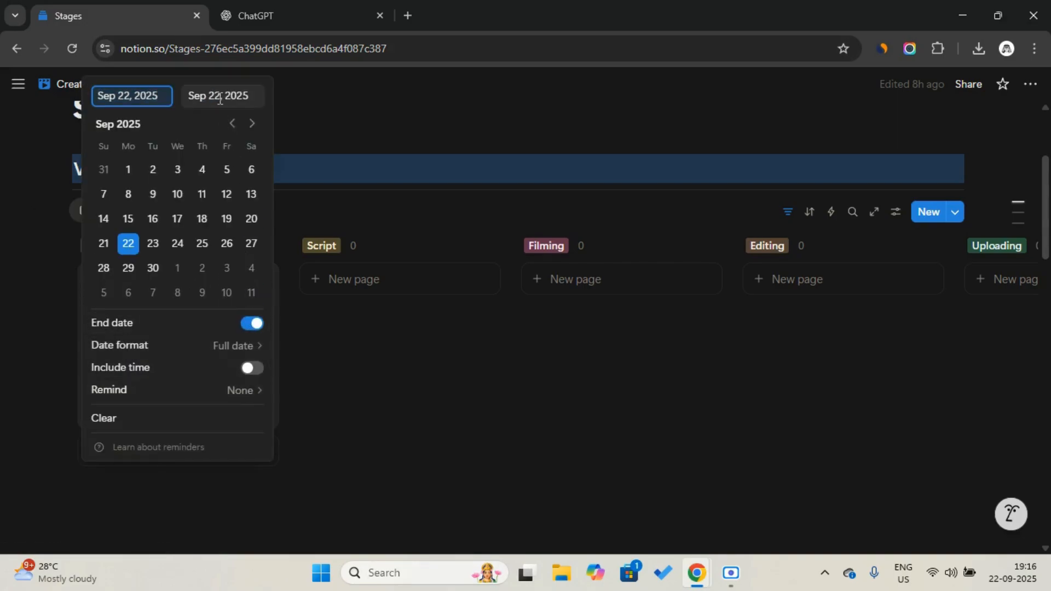
left_click(220, 96)
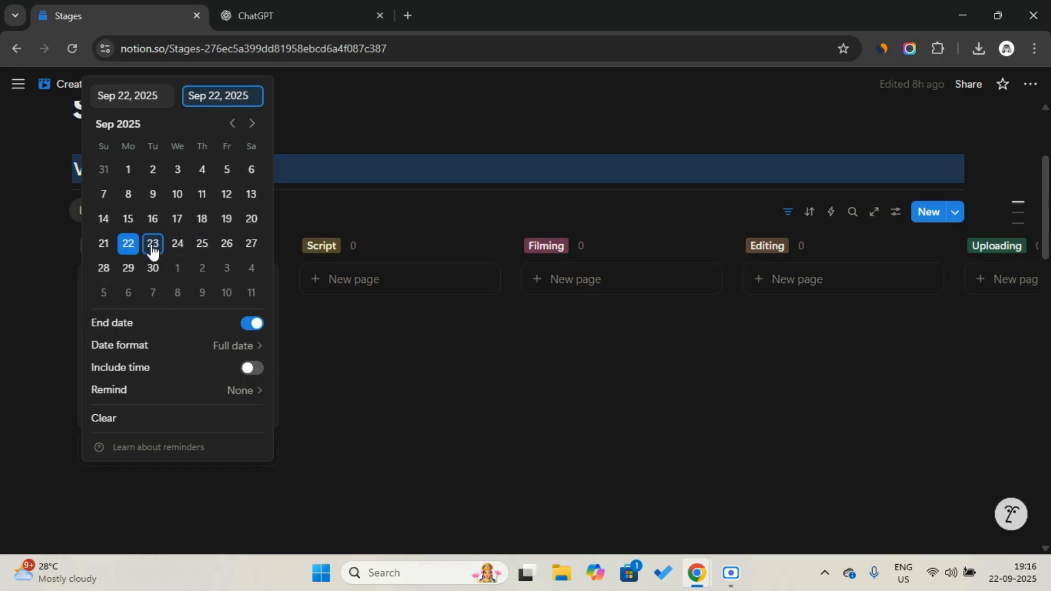
left_click(203, 245)
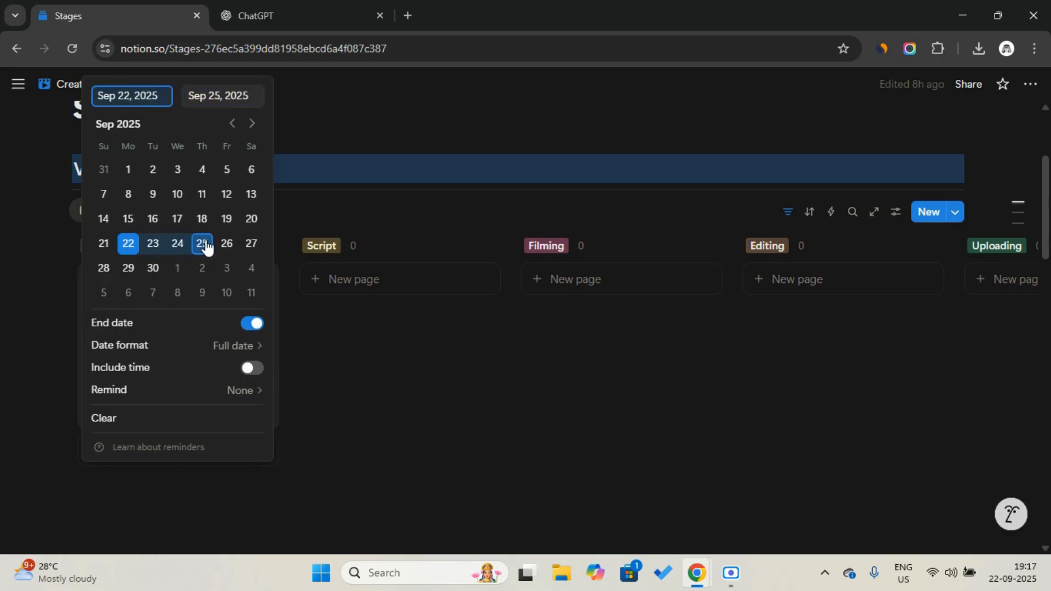
left_click(300, 224)
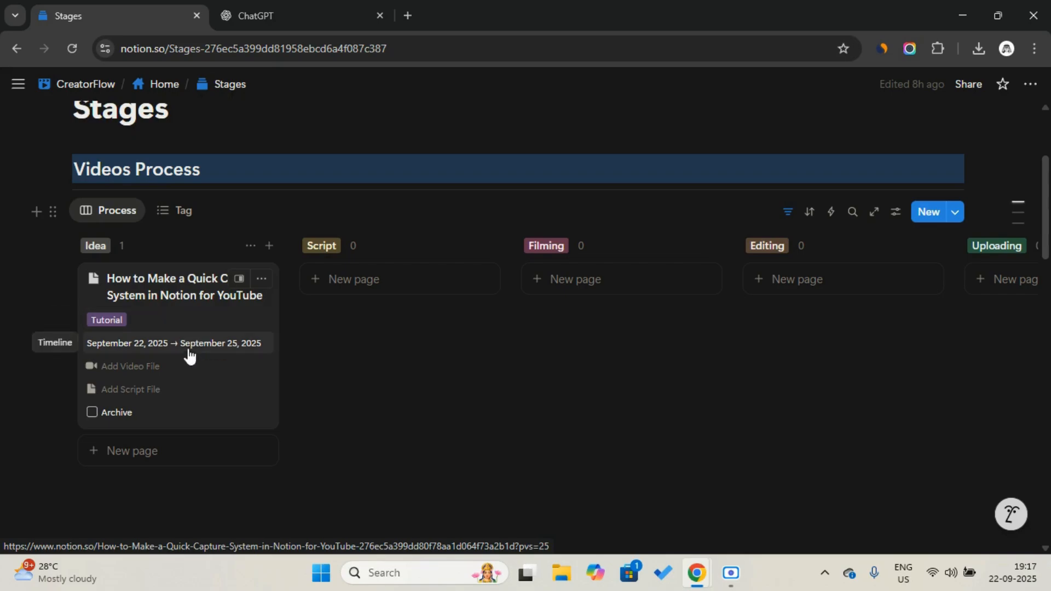
Move the Quick Capture card from the Idea stage to the Script stage and open its page.
left_click_drag(189, 354, 374, 325)
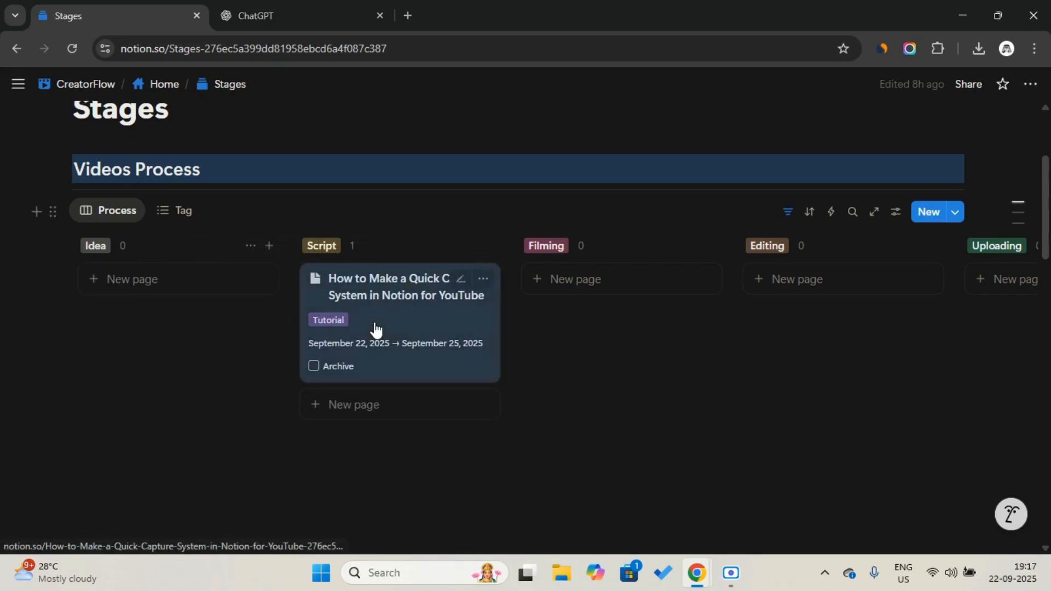
left_click(398, 308)
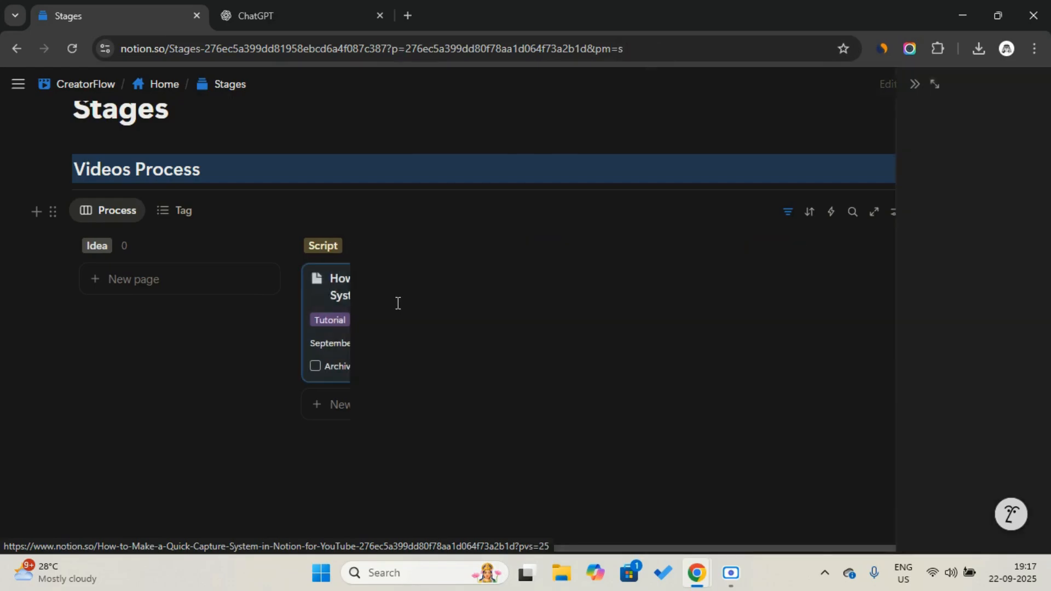
left_click(330, 4)
left_click(107, 2)
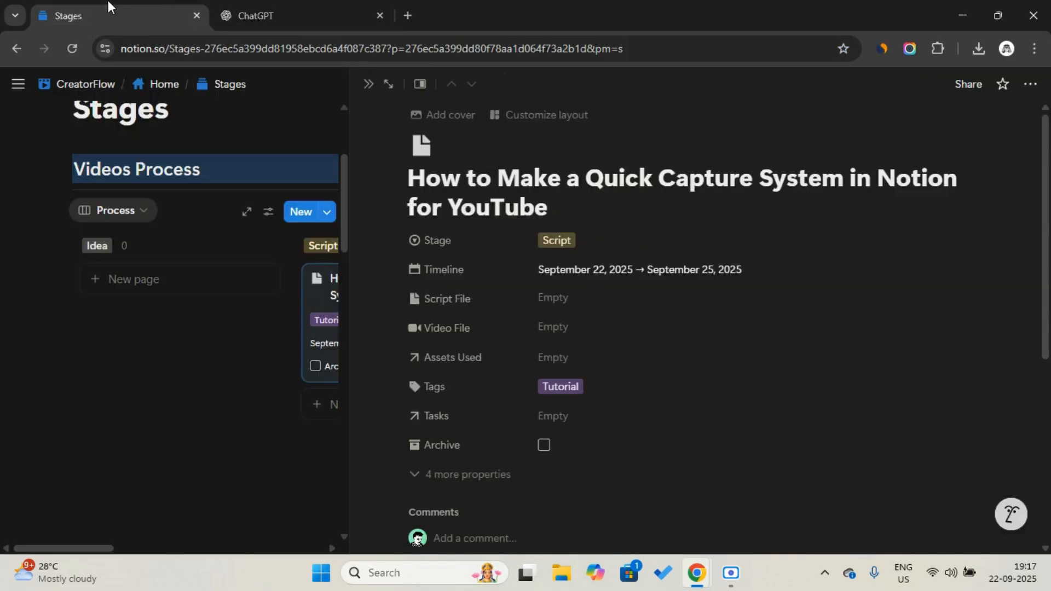
Switch to ChatGPT and begin a prompt with "Idea: How to Make a Quick Capture System in Notion for YouTube".
left_click(281, 3)
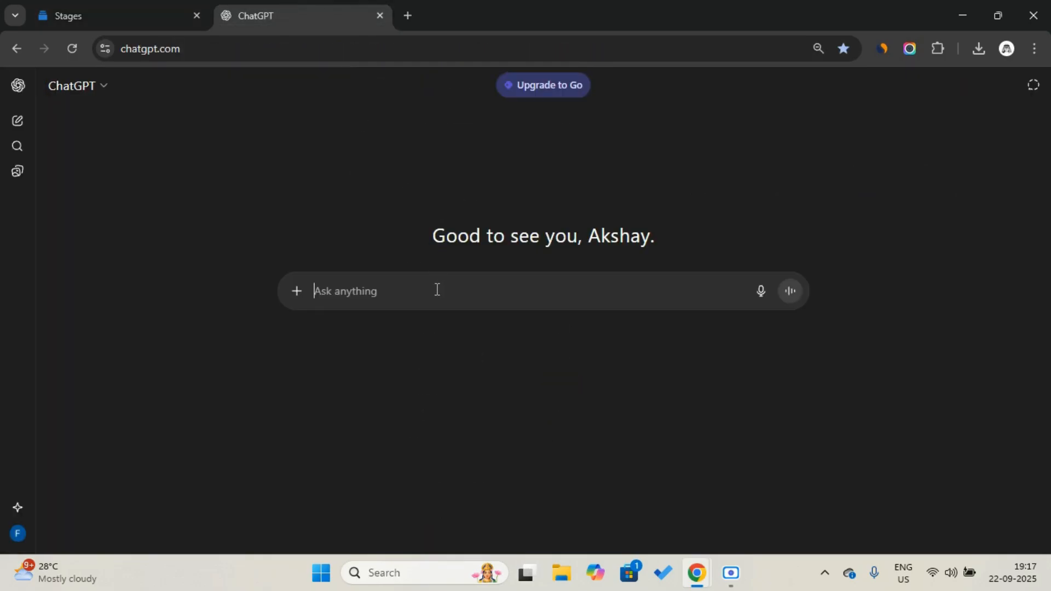
key("Caps_Lock")
type("I")
key("Caps_Lock")
type("d")
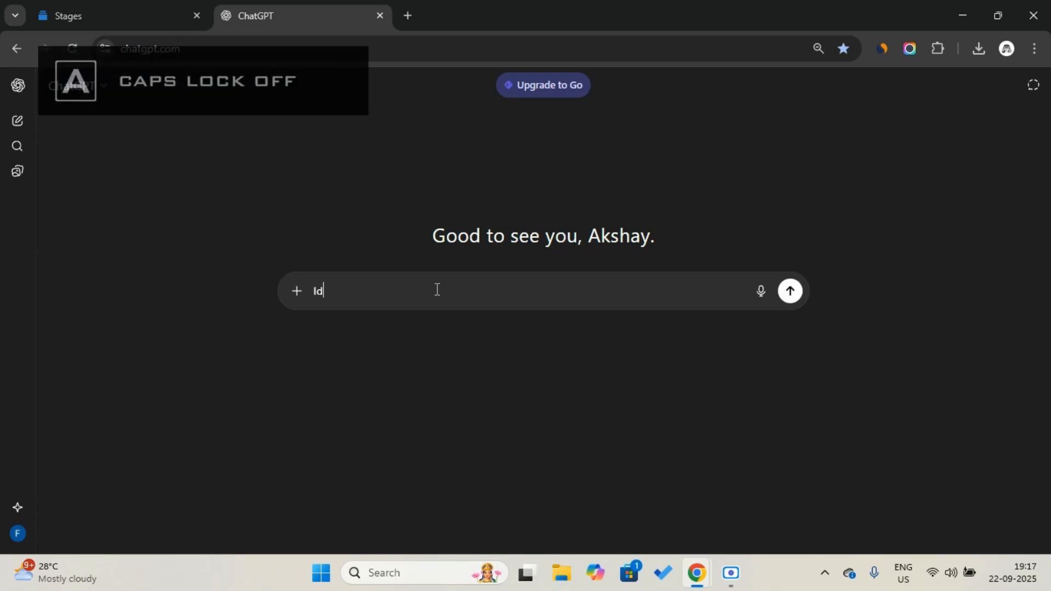
type("ea:")
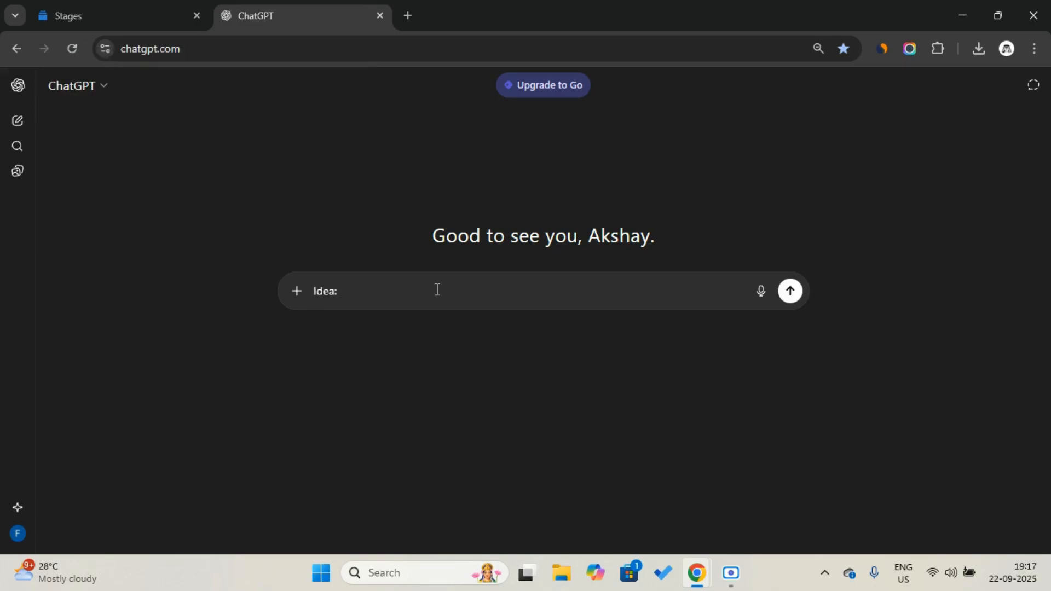
type("How to Make a Quick Capture System in Notion for YouTube")
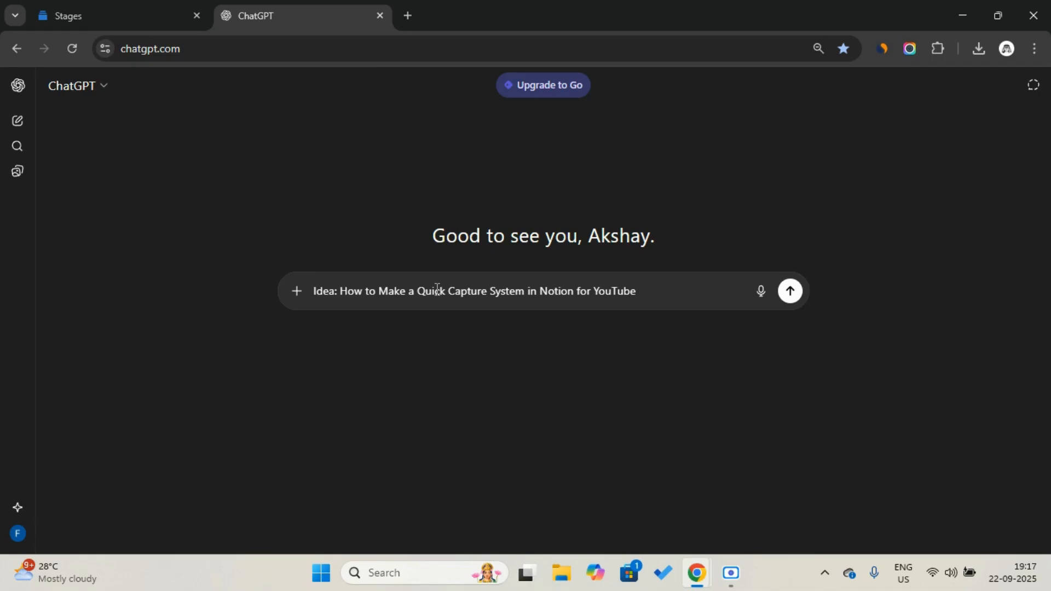
Describe it as "a simple idea that can help the youtube creators", request a script plus a question about wanting a PDF, and submit the prompt.
key("shift+Return")
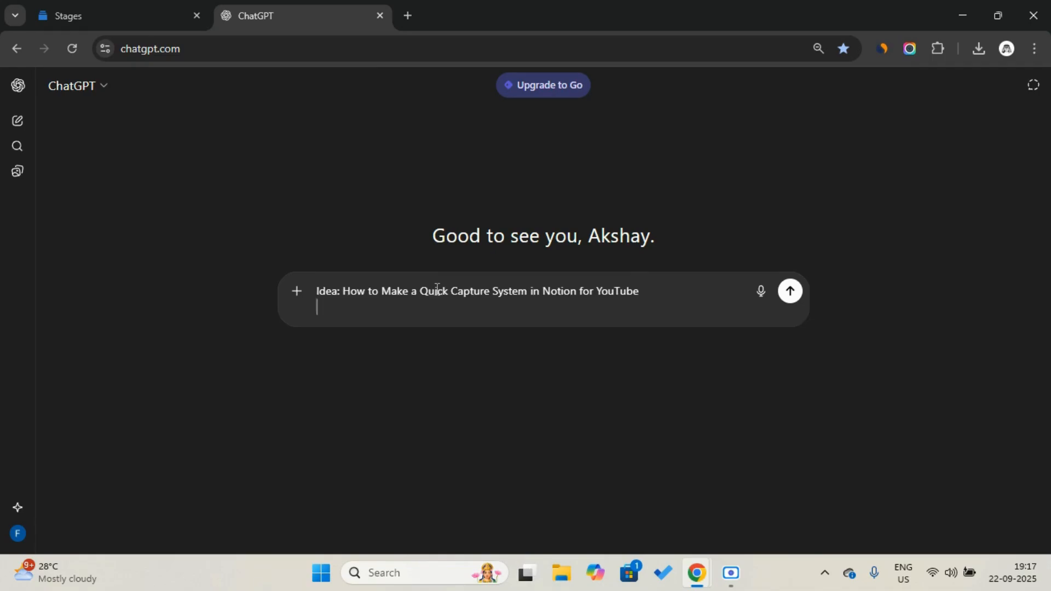
key("Caps_Lock")
type("a")
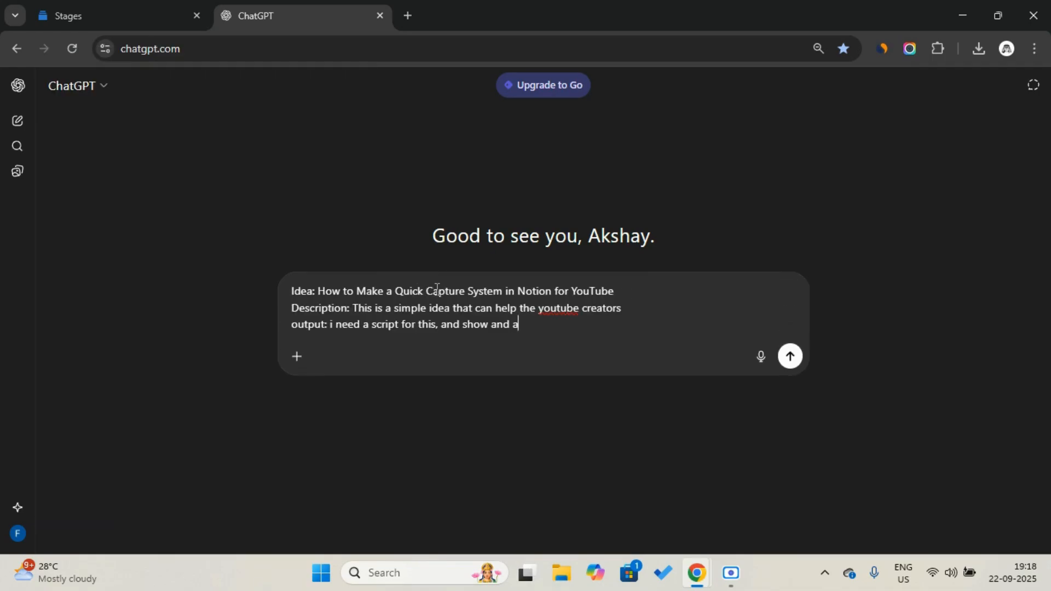
type("sk if i want this in pdf")
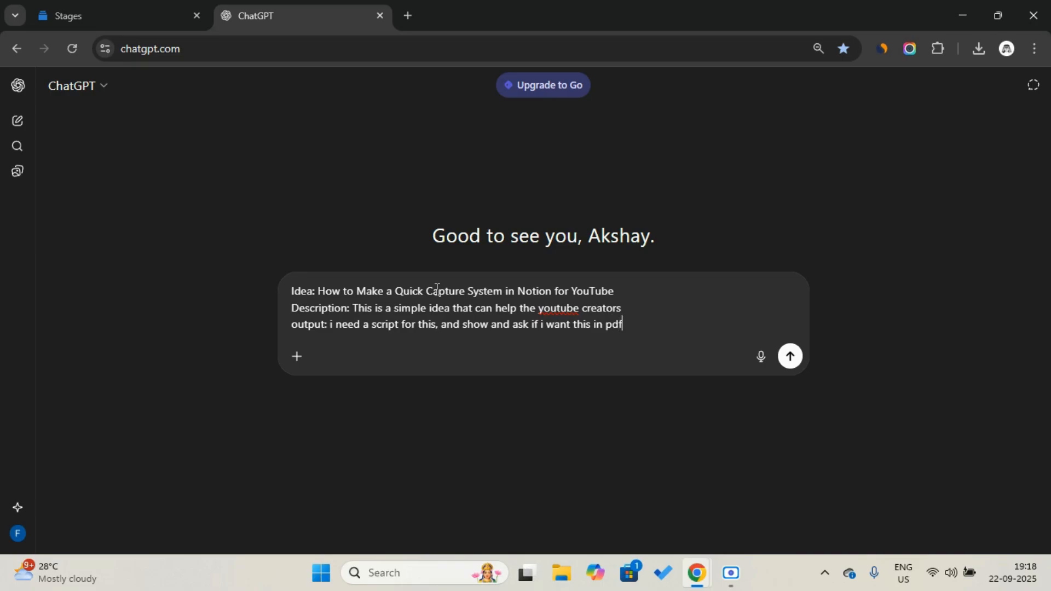
key("Return")
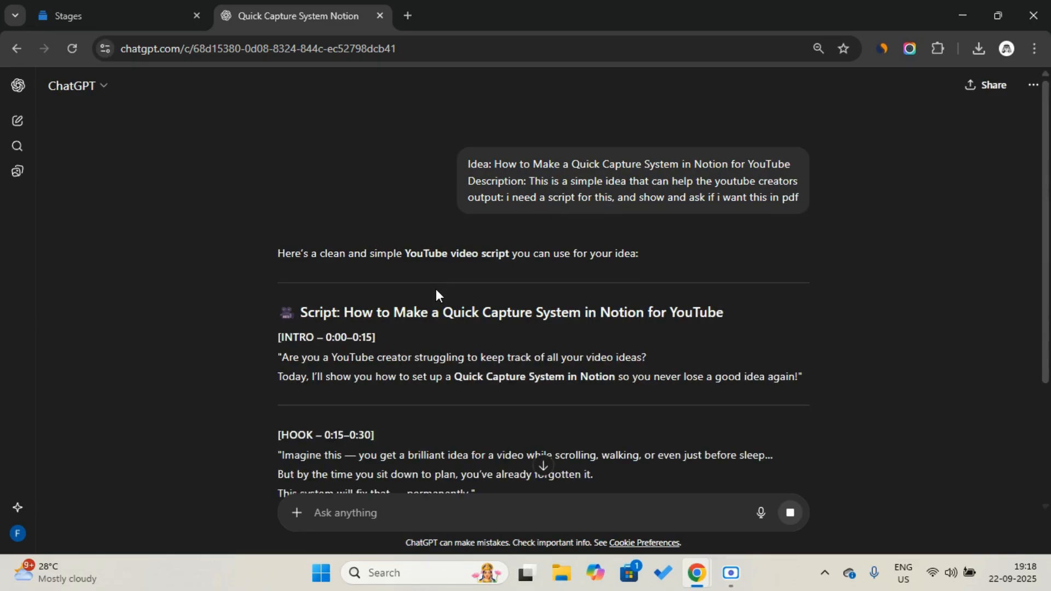
Review the generated video script from the intro through the steps, wrap-up and call to action.
scroll(436, 289, "down", 3)
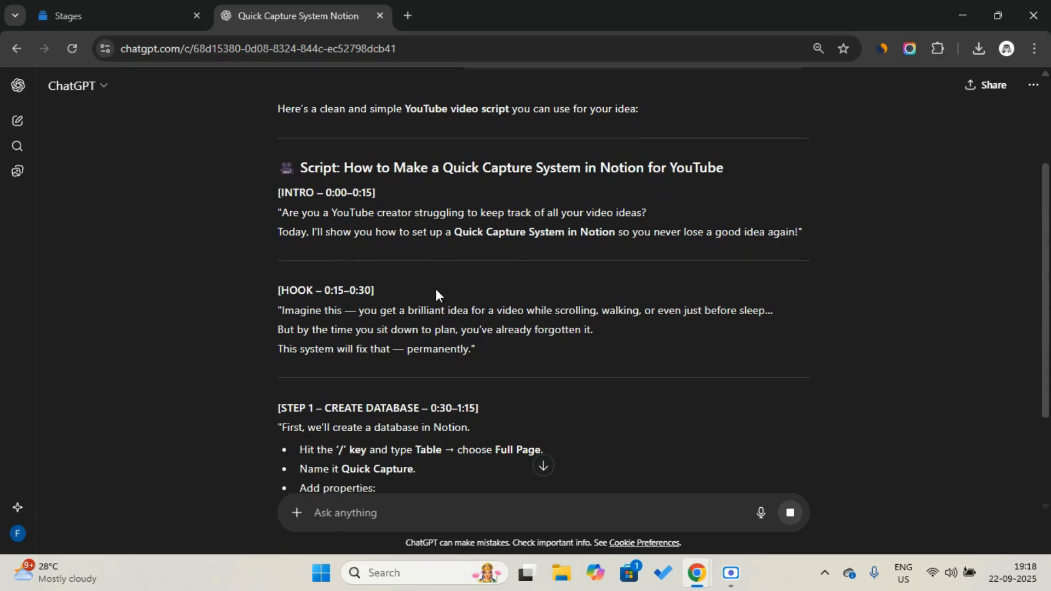
scroll(436, 289, "down", 4)
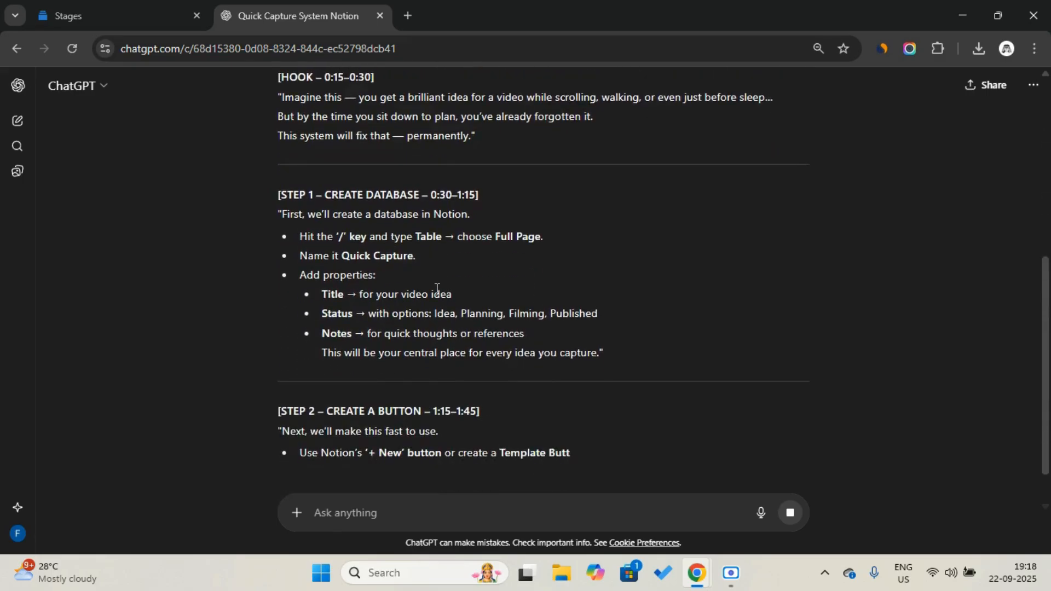
scroll(436, 289, "down", 4)
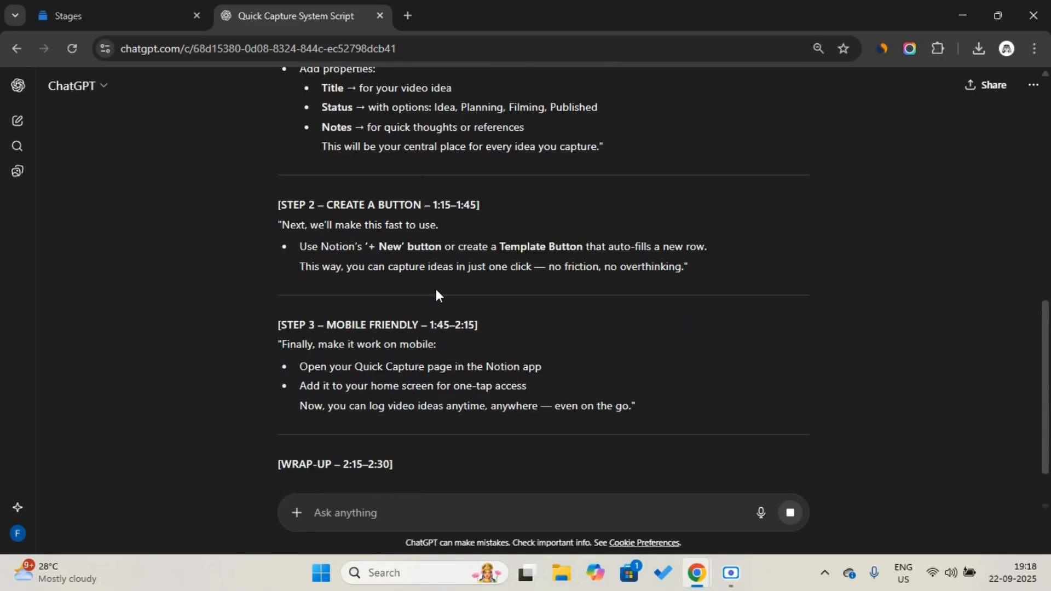
scroll(430, 270, "up", 4)
scroll(430, 269, "down", 2)
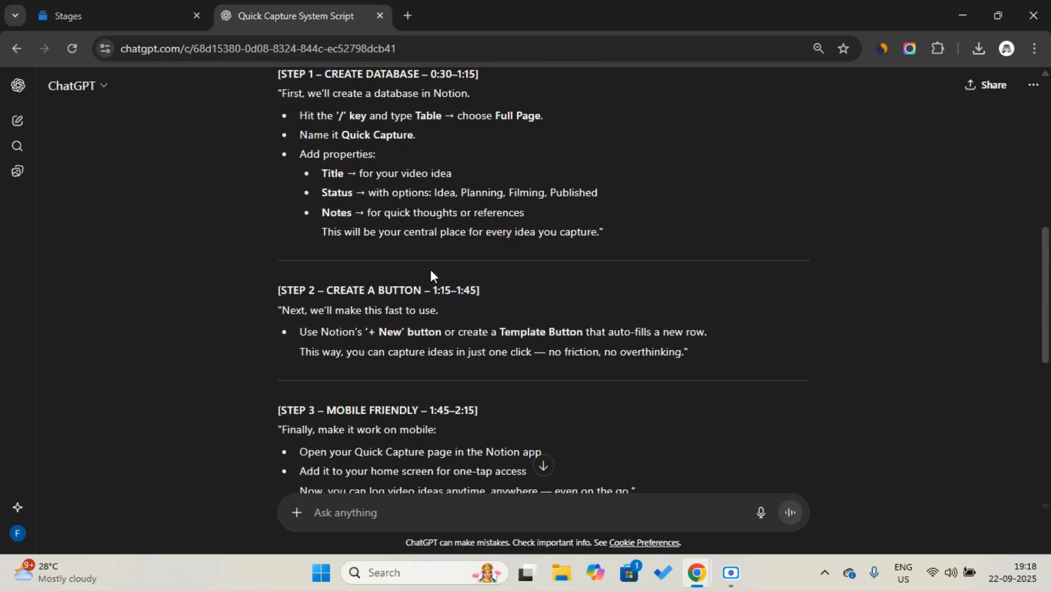
scroll(430, 269, "up", 2)
scroll(430, 269, "down", 8)
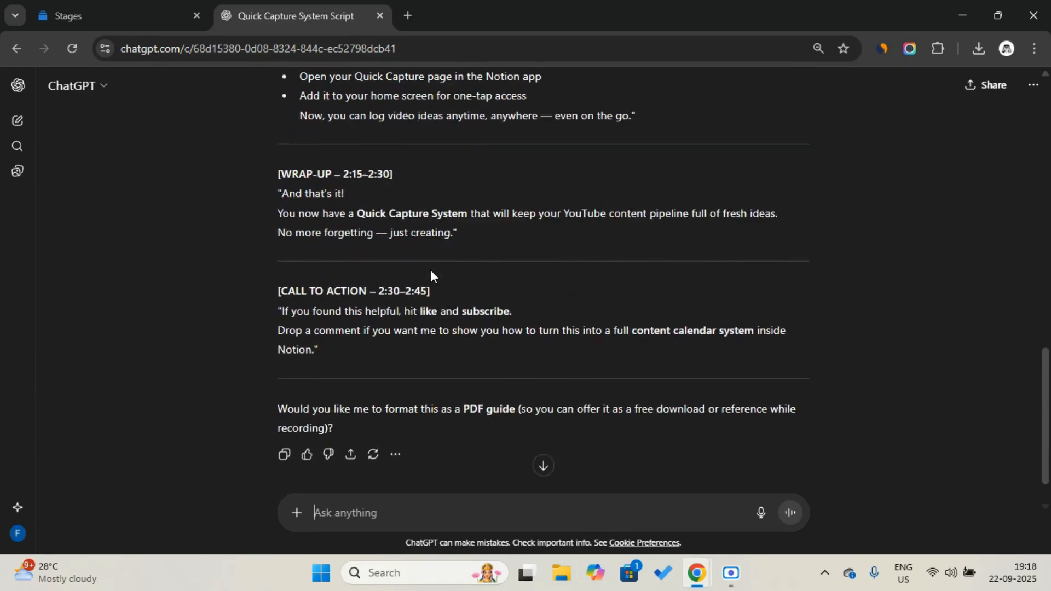
scroll(431, 271, "down", 1)
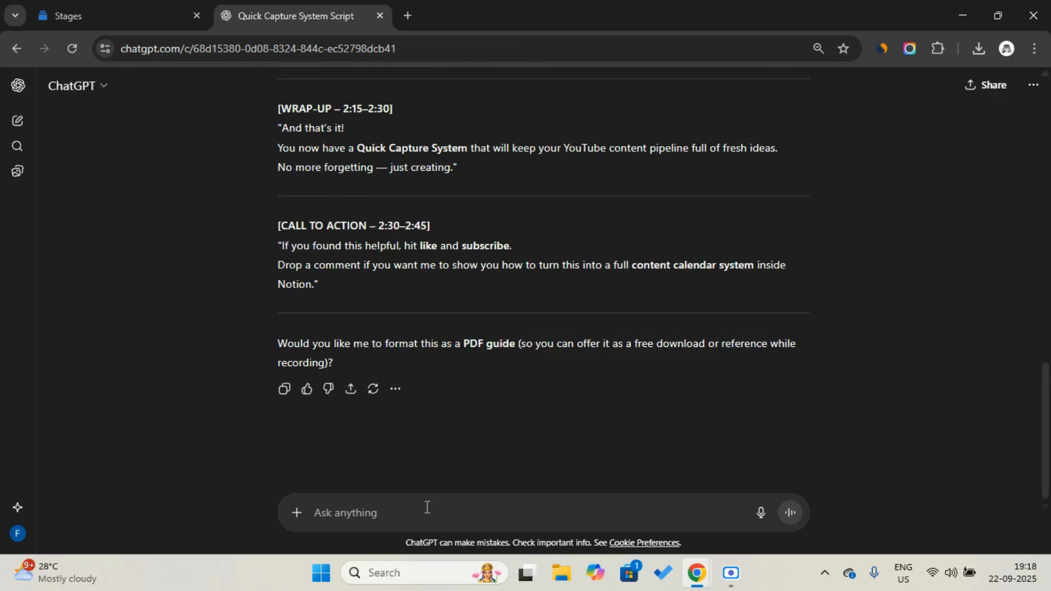
Send ChatGPT the follow-up request "convert this to pdf".
left_click(415, 518)
type("conver")
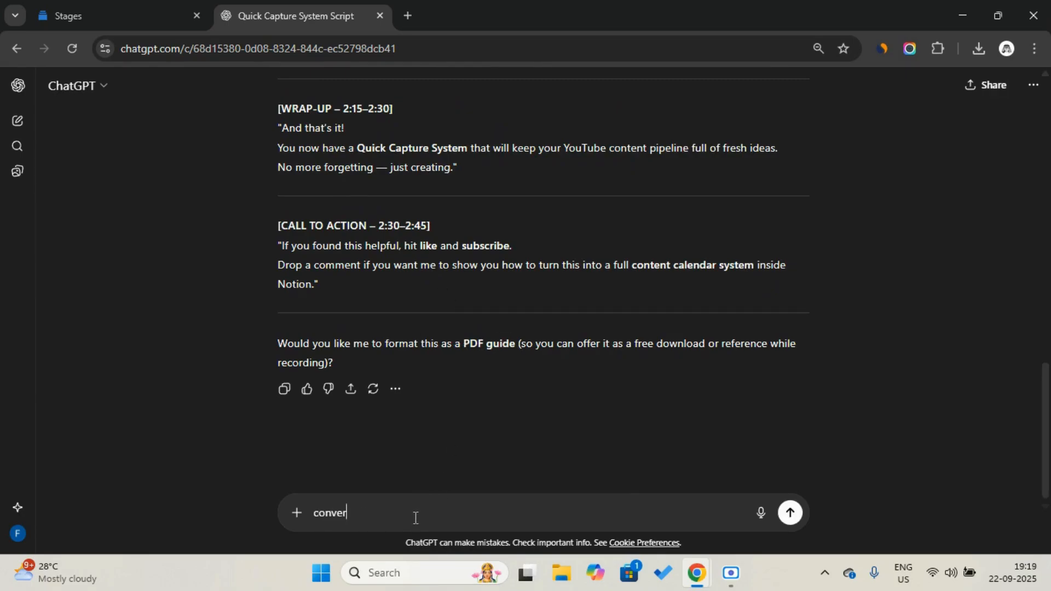
type("t this to pdf")
key("Return")
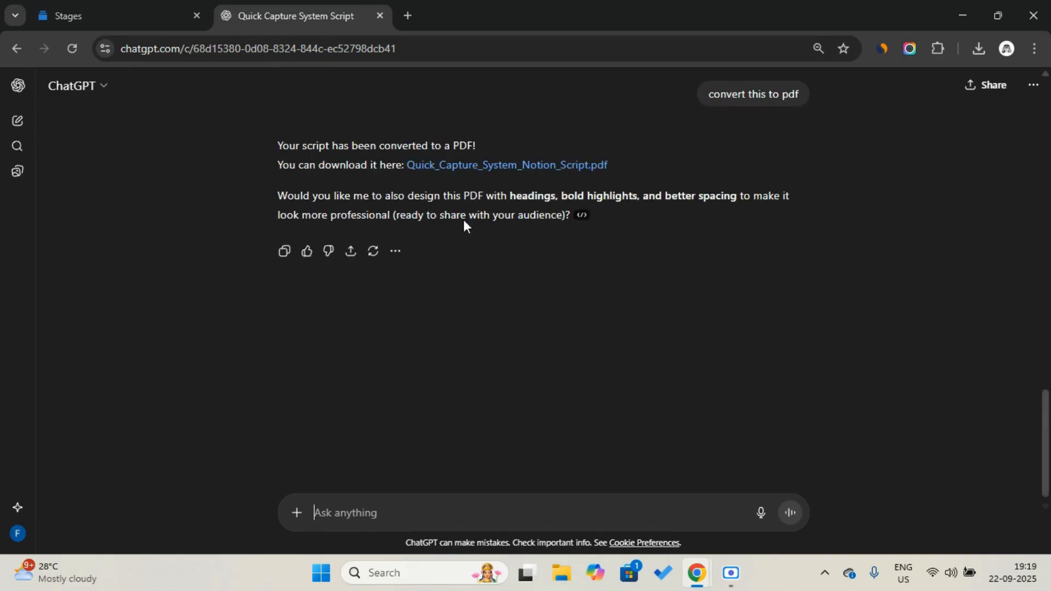
Download Quick_Capture_System_Notion_Script.pdf and return to the open project page in Notion.
left_click(475, 167)
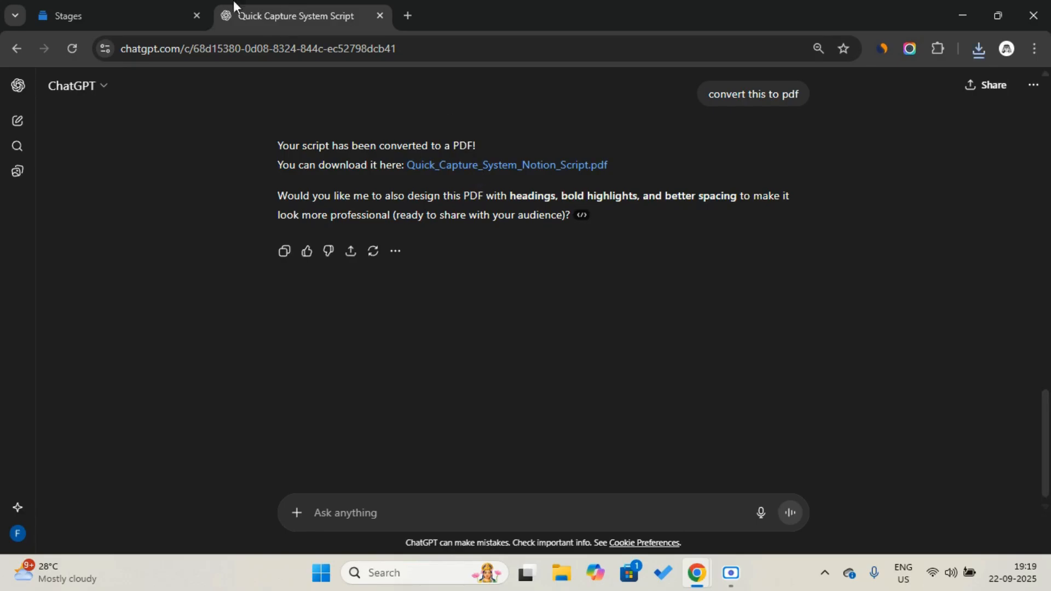
left_click(167, 11)
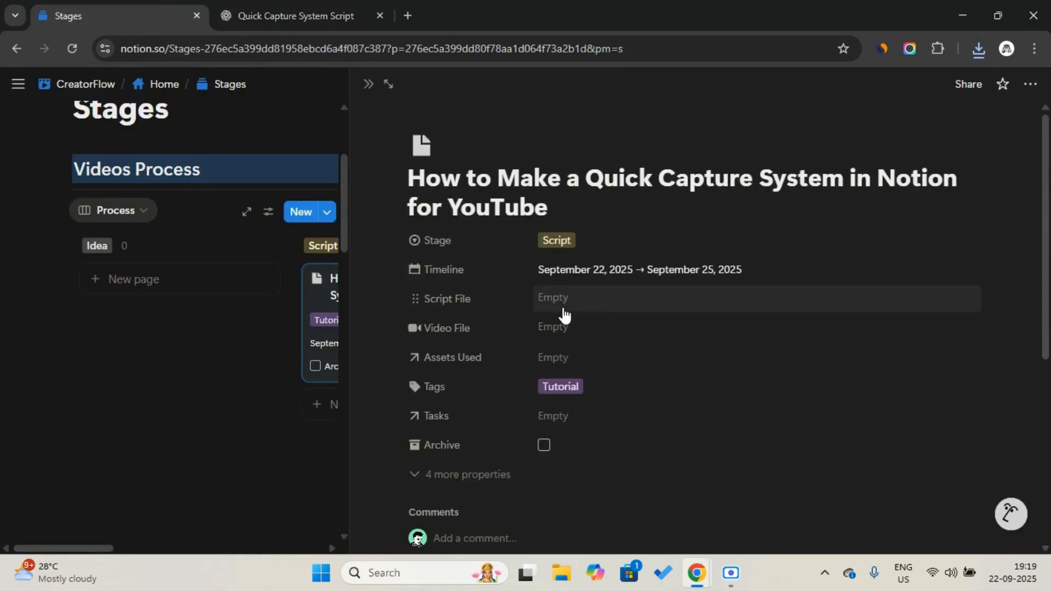
Upload the Quick_Capture_System_Notion_Script.pdf file to the project's Script File property and close the page.
left_click(589, 302)
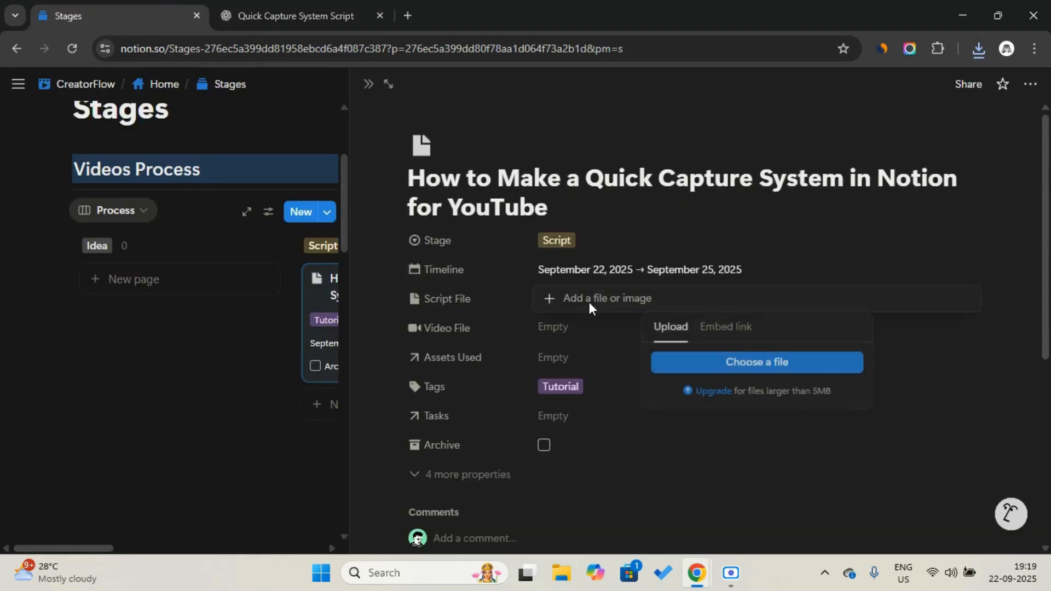
left_click(703, 363)
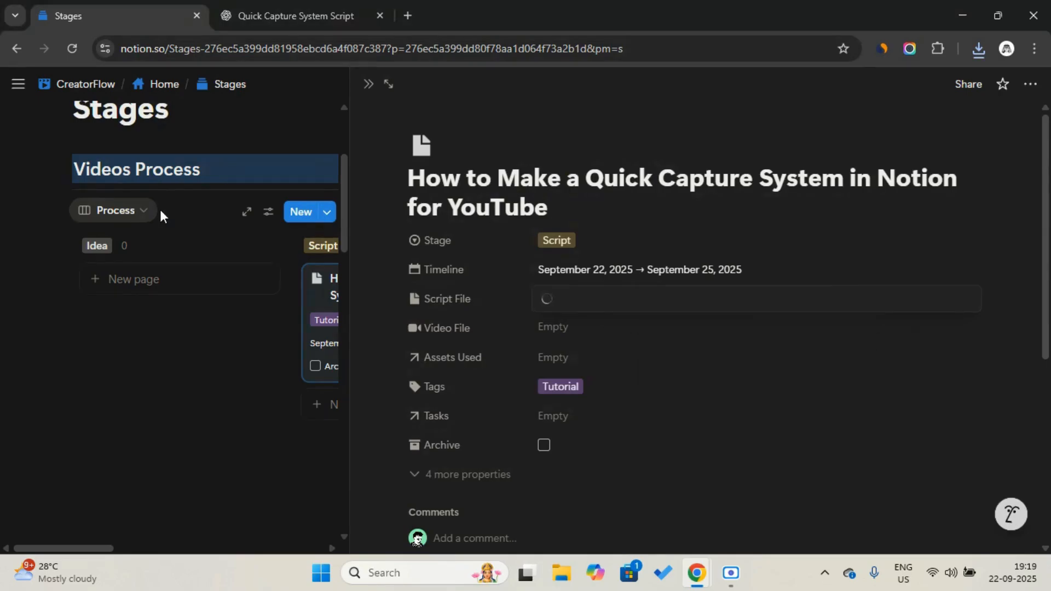
left_click(499, 283)
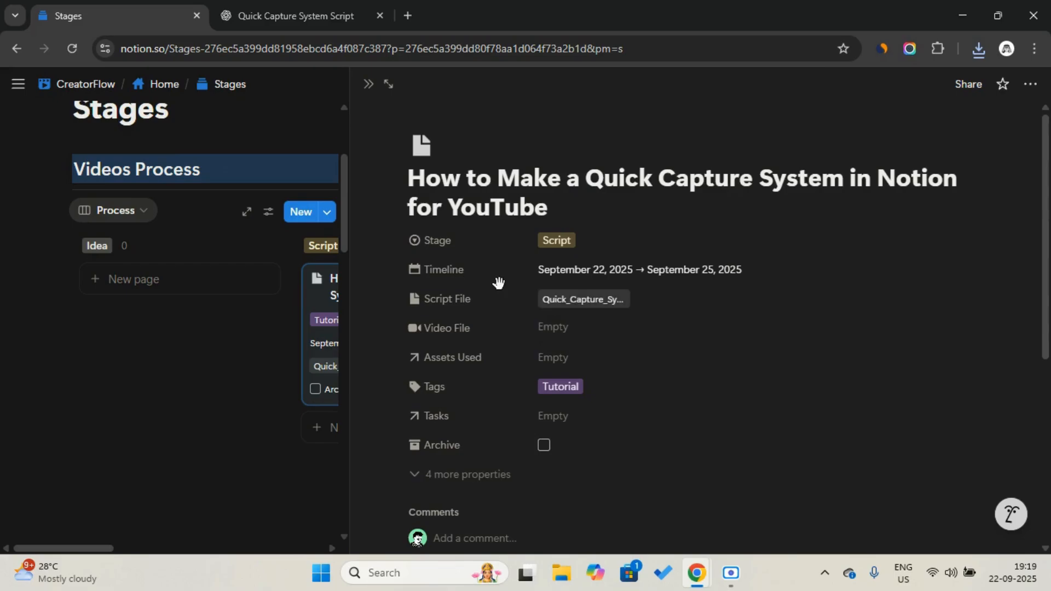
scroll(498, 281, "down", 3)
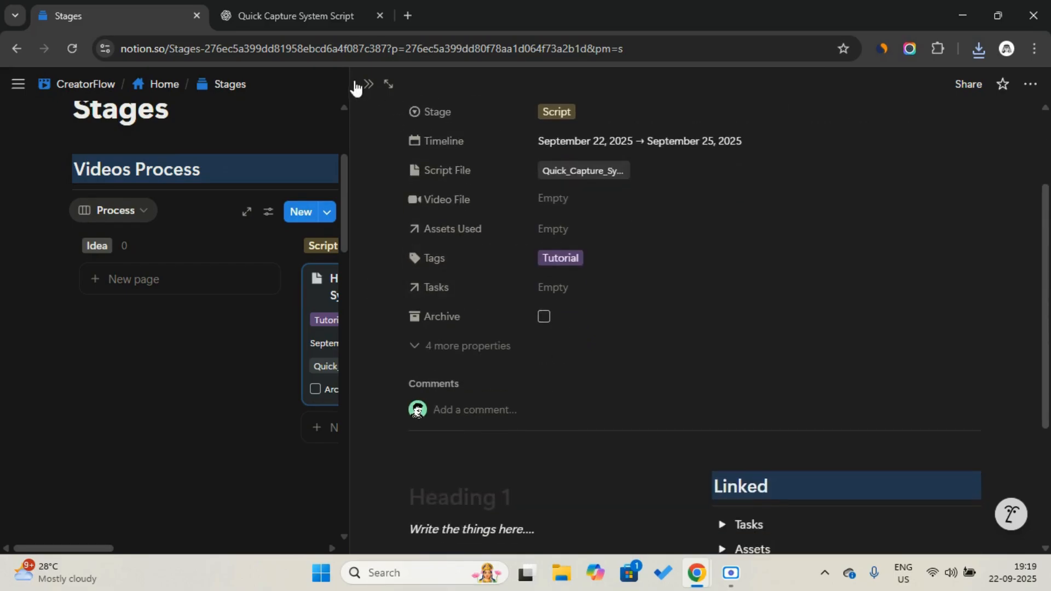
left_click(367, 84)
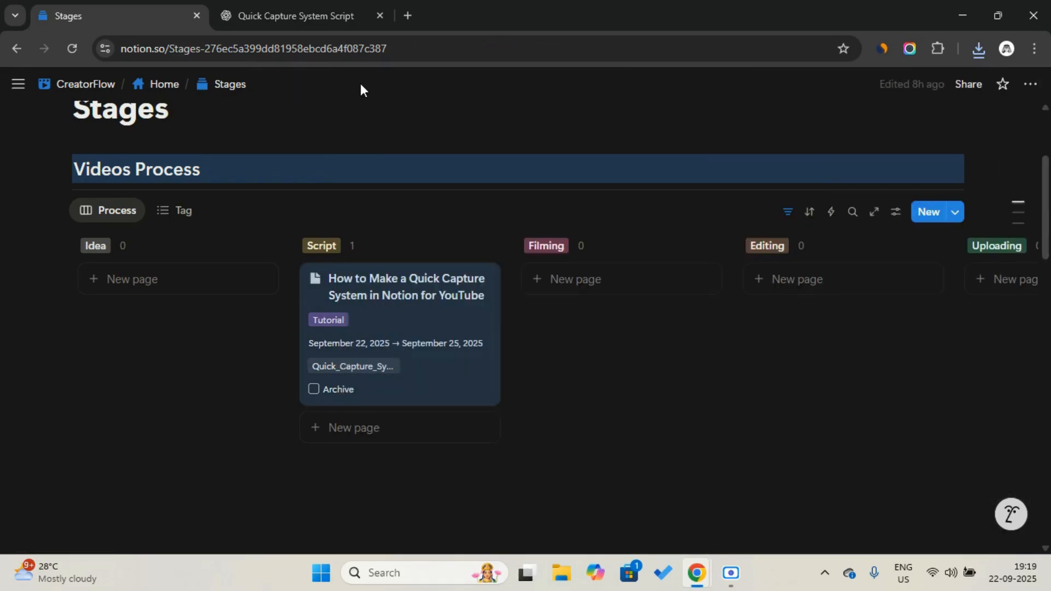
Move the Quick Capture System project card from Script through Filming to the Editing stage.
left_click_drag(438, 328, 622, 309)
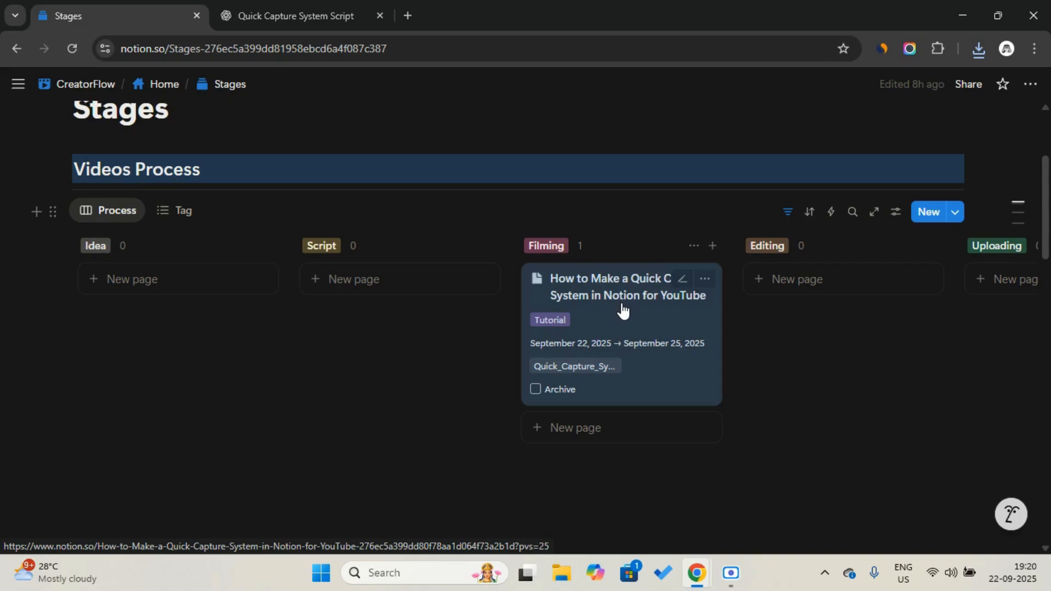
left_click_drag(623, 310, 781, 298)
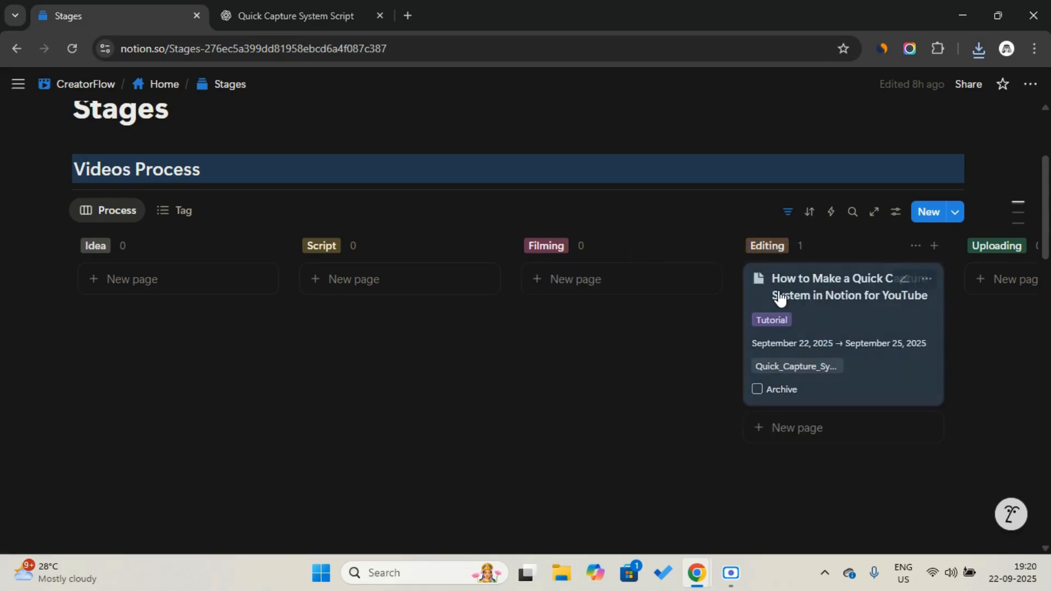
Open the project page and check the upload options of the Video File property.
left_click(831, 319)
scroll(830, 319, "down", 1)
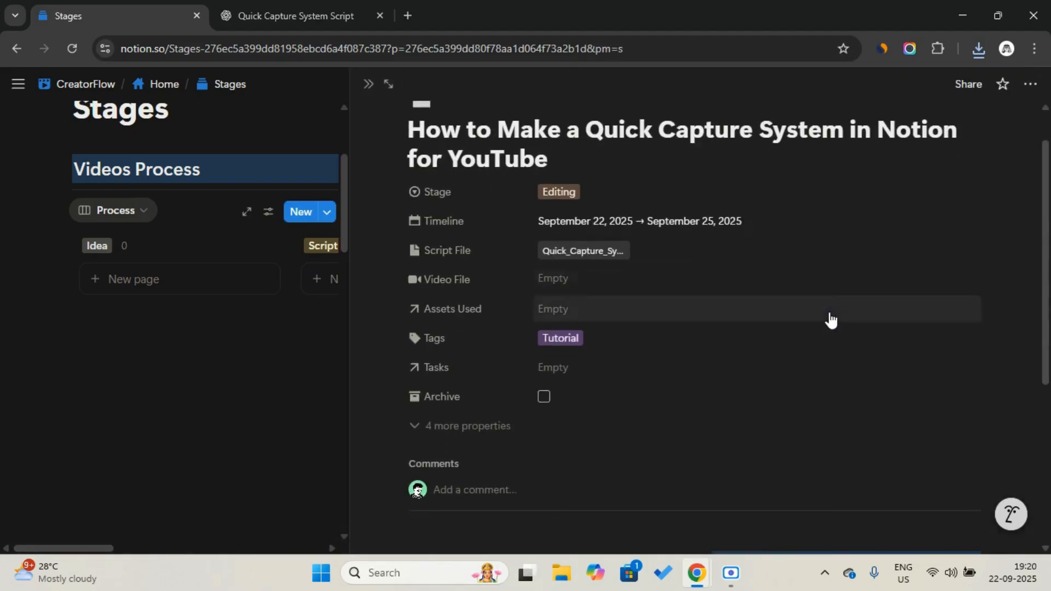
left_click(668, 282)
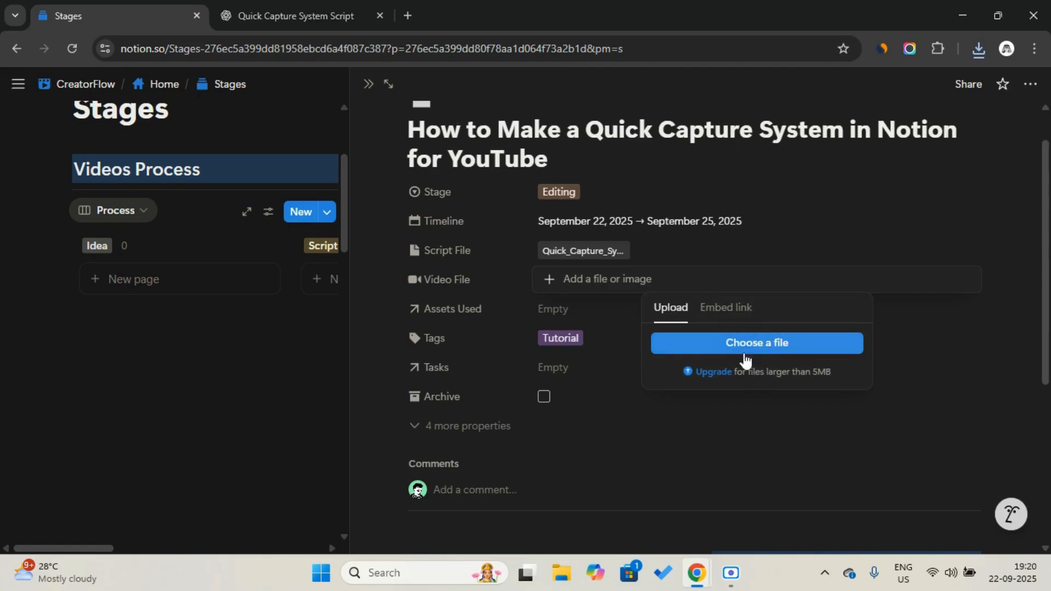
left_click(679, 228)
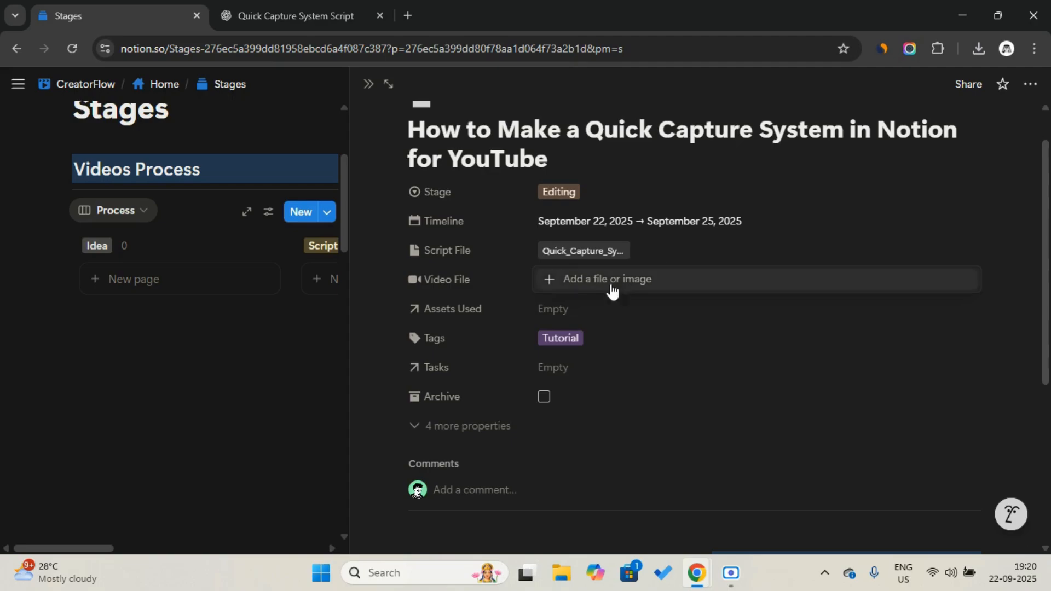
Link Lo-fi Background Track, Gear Setup Thumbnail and YouTube End Screen Template under the project's Assets Used property.
left_click(576, 317)
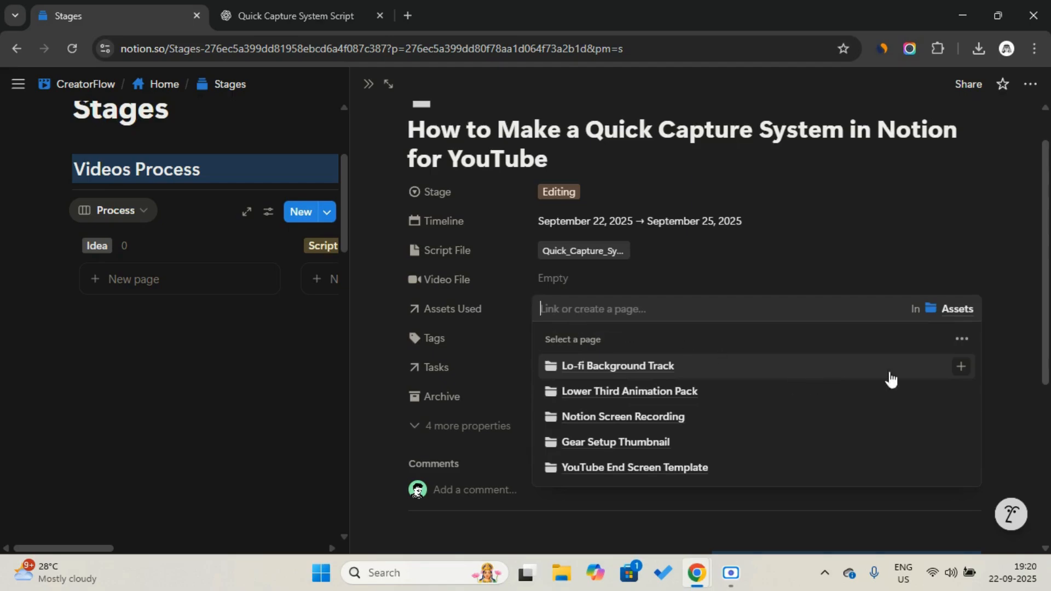
left_click(961, 367)
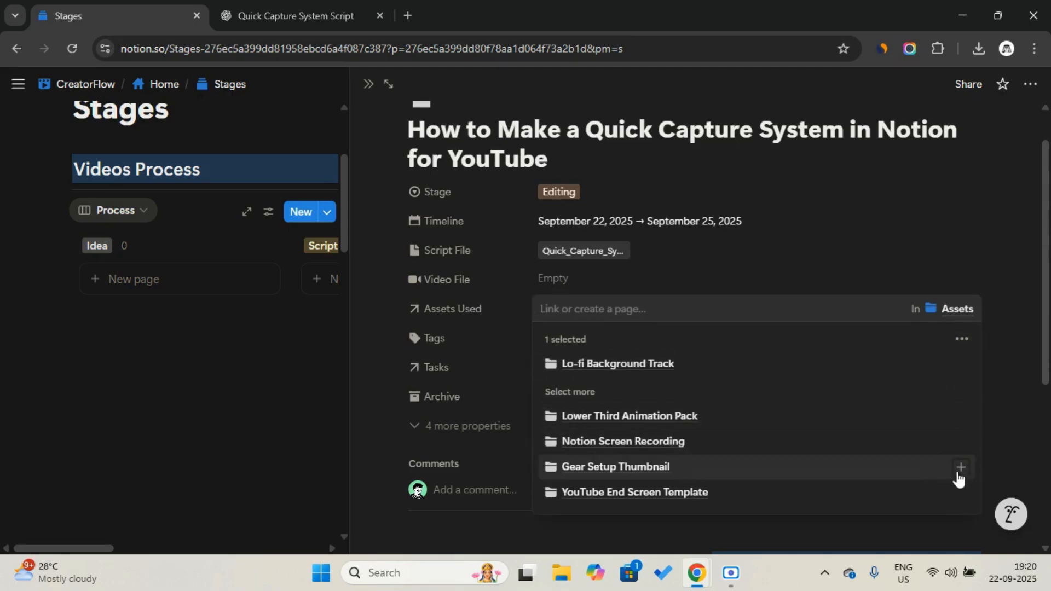
left_click(960, 471)
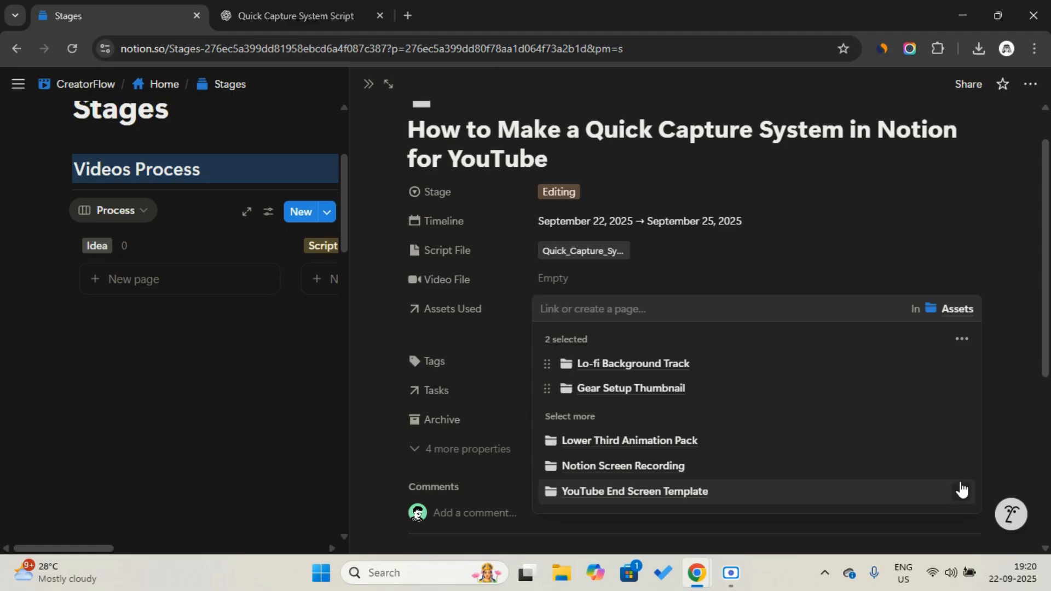
left_click(961, 486)
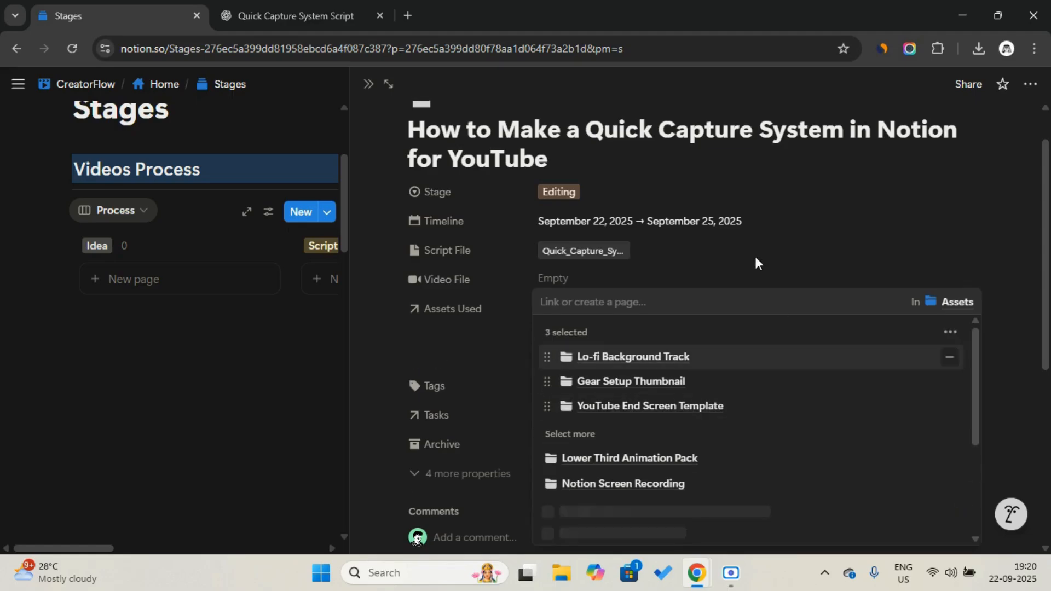
left_click(720, 172)
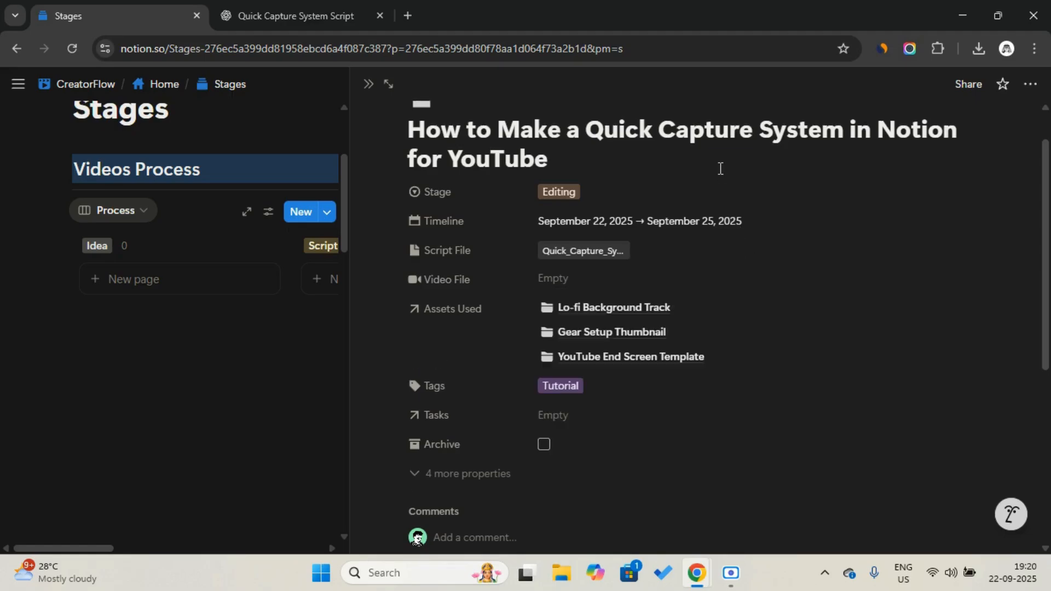
Look over the tasks that can be linked to the project and close its page.
left_click(586, 418)
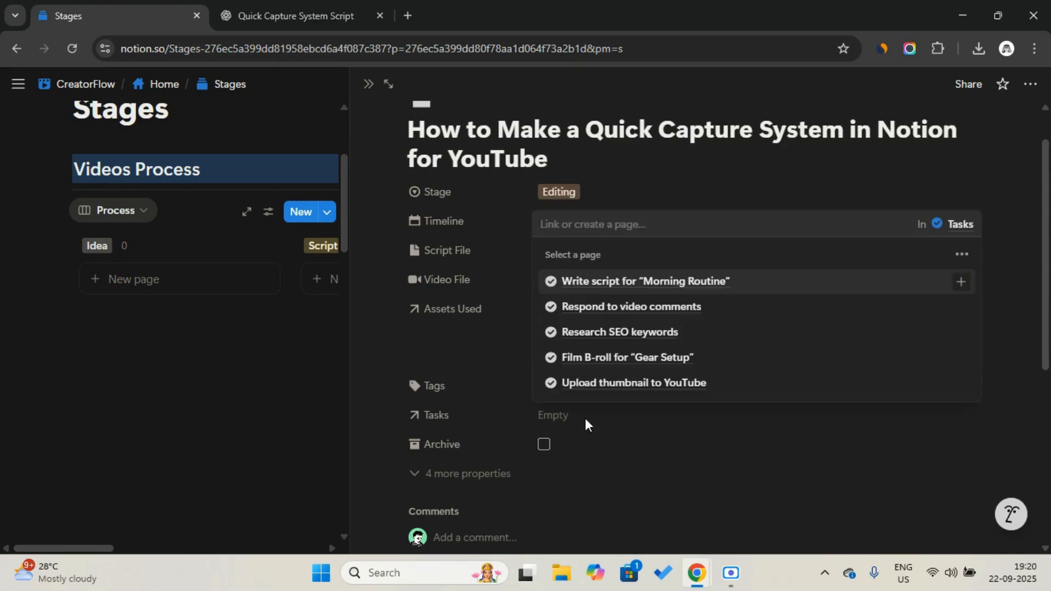
left_click(438, 202)
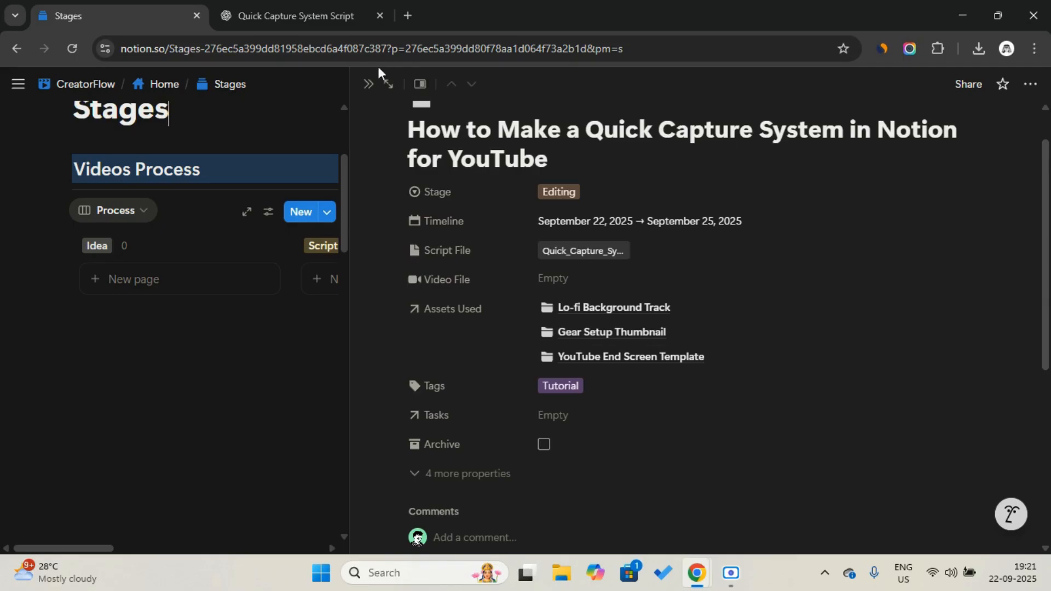
left_click(364, 83)
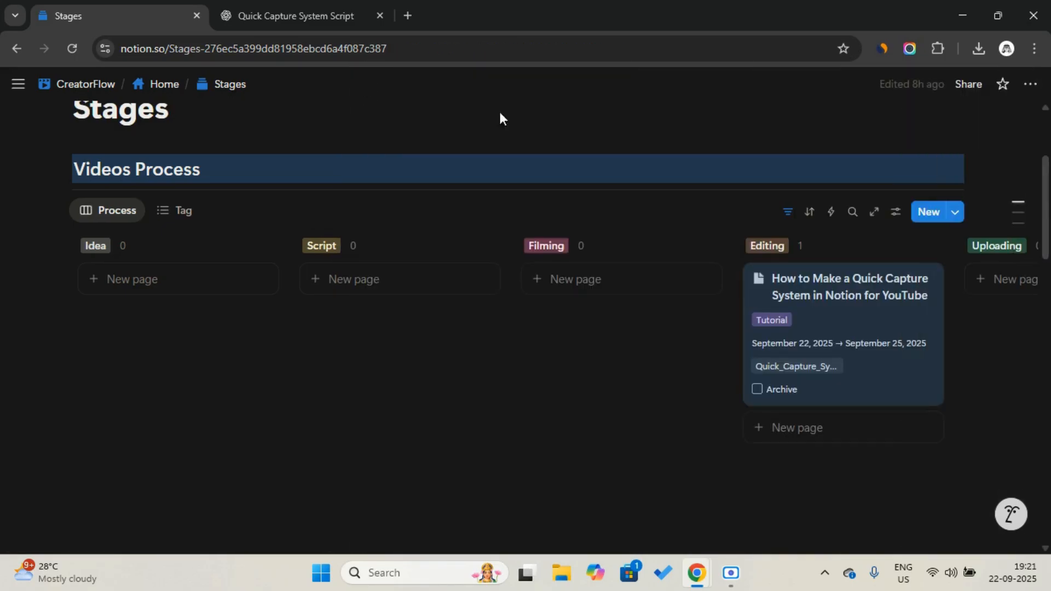
Move the project card from Editing to the Uploading stage and open its page.
scroll(638, 323, "right", 3)
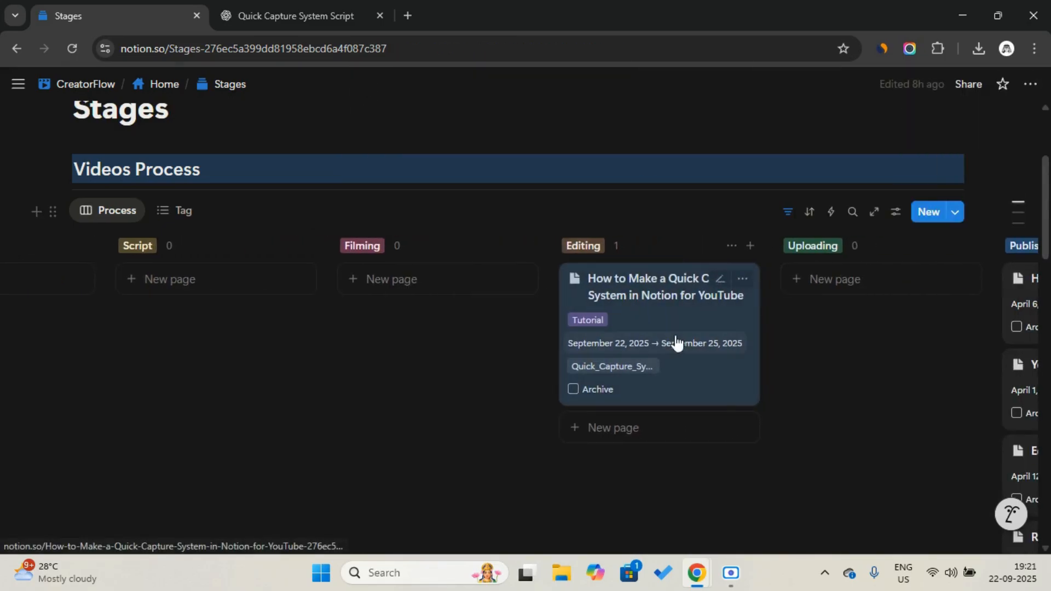
left_click_drag(674, 326, 832, 315)
scroll(833, 318, "right", 2)
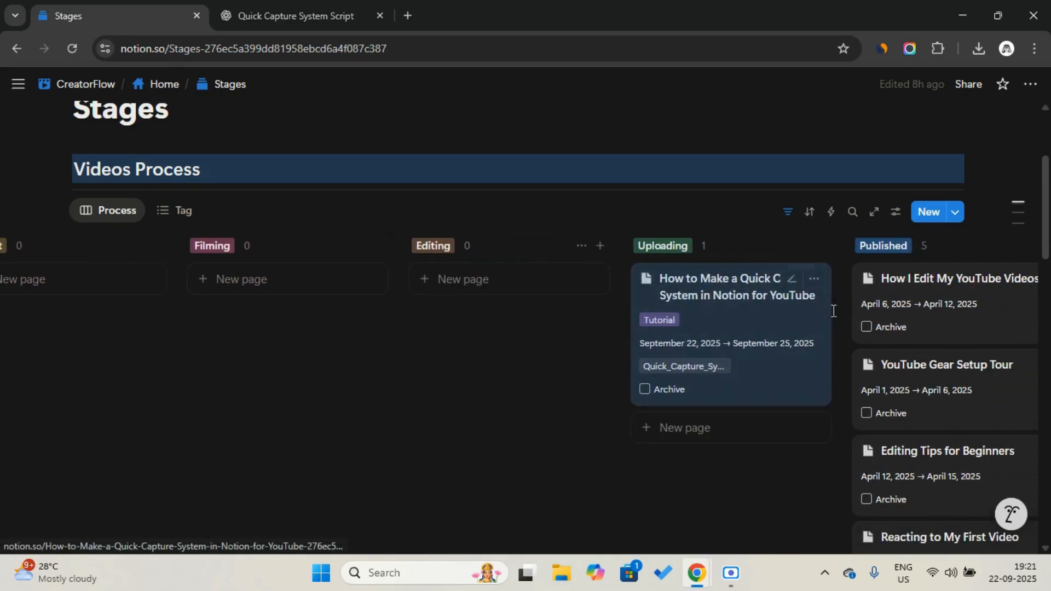
left_click(737, 314)
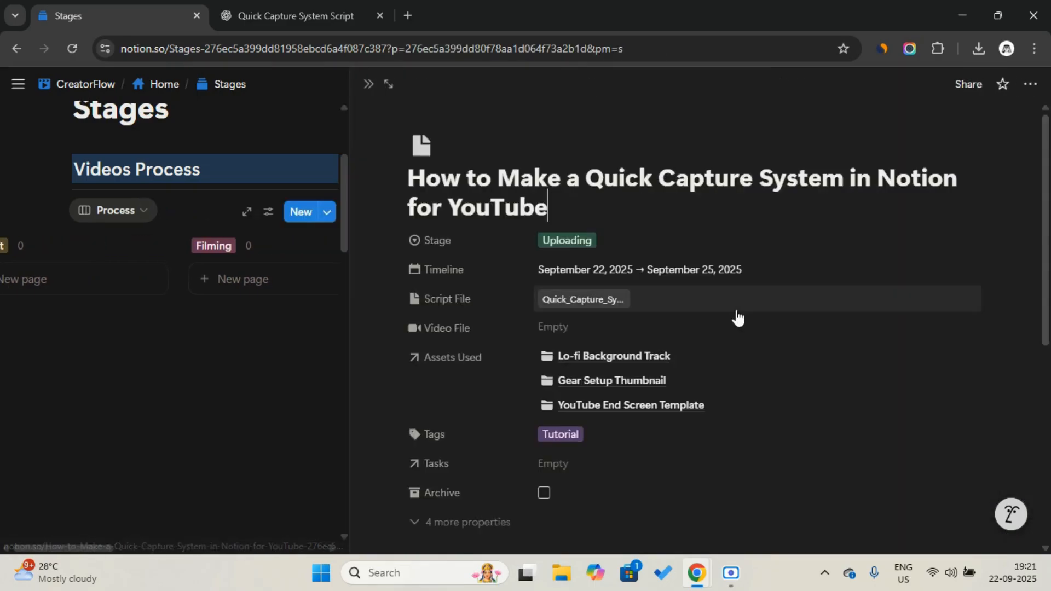
Submit to ChatGPT "Create title, description and tags with and without comas. keyword: How to Make a Quick Capture System in Notion for YouTube".
left_click(330, 6)
left_click(413, 511)
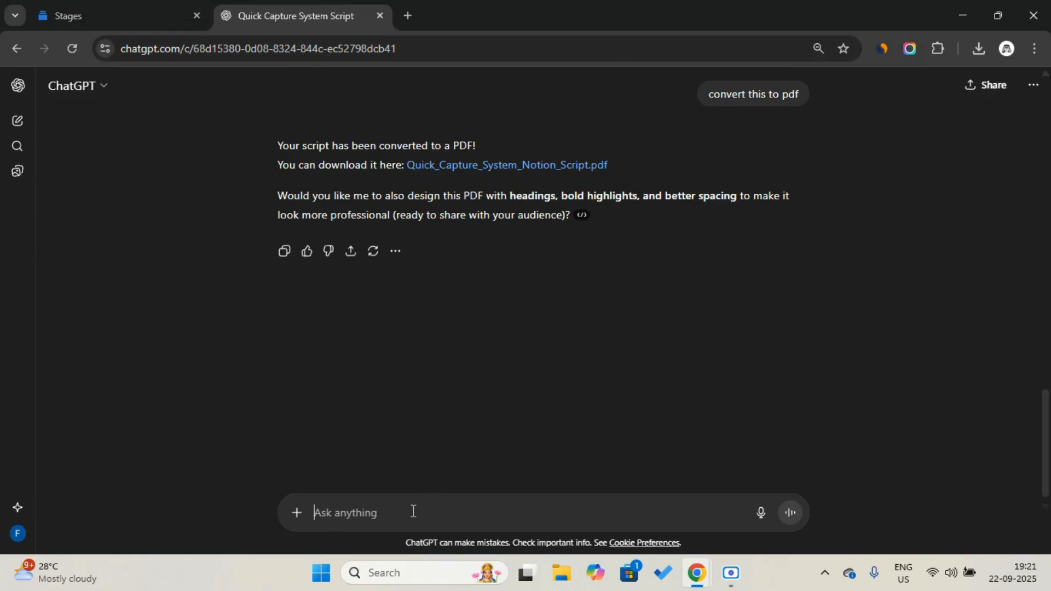
key("Caps_Lock")
type("C")
key("Caps_Lock")
type("re")
type("at")
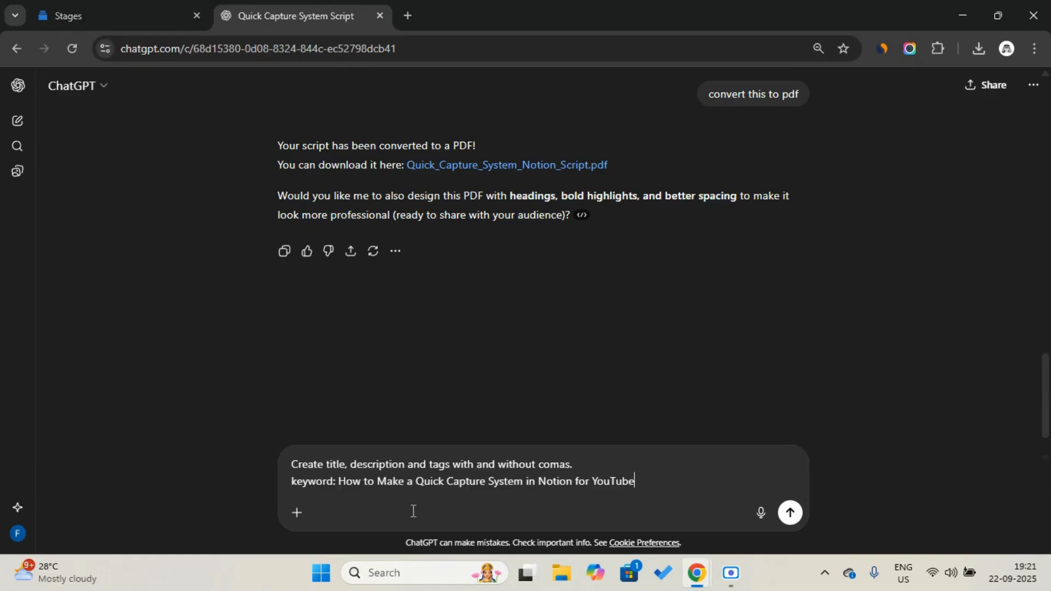
key("Return")
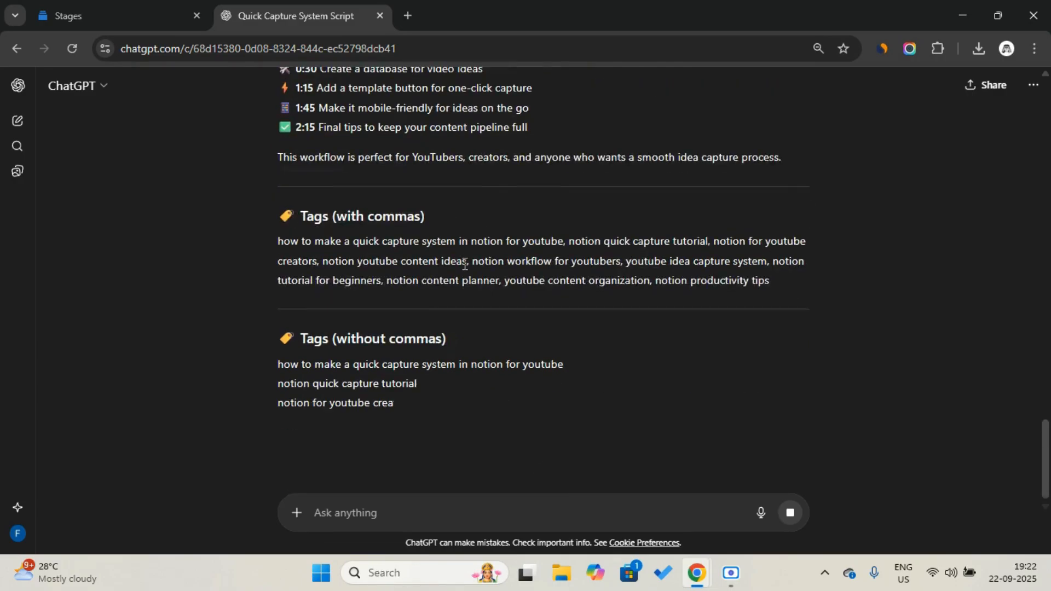
Copy the generated title, description and tags from ChatGPT and return to the notes section of the Notion project page.
left_click_drag(420, 336, 279, 120)
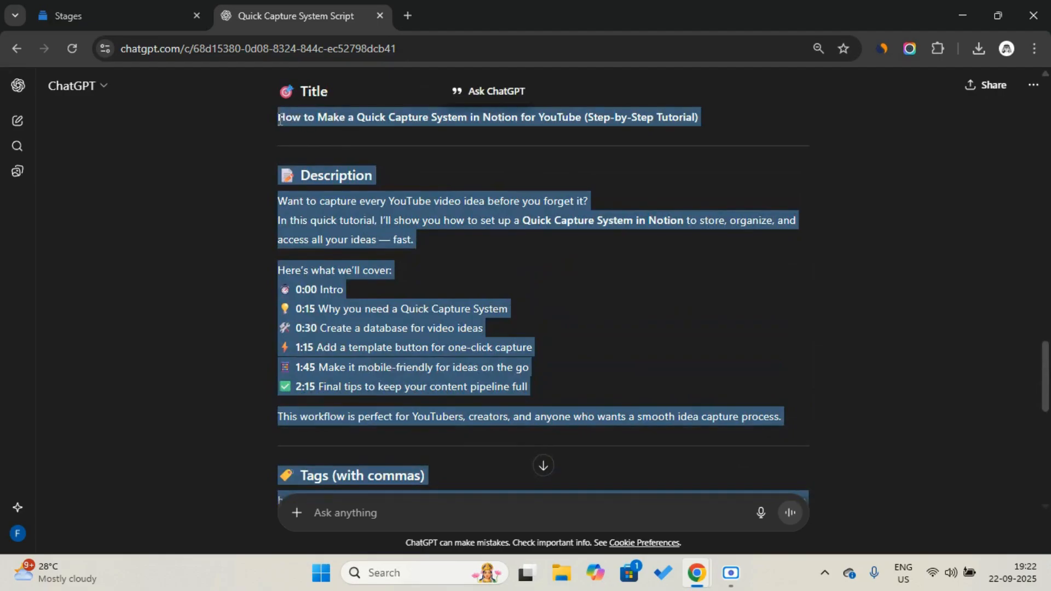
left_click(172, 7)
scroll(690, 457, "down", 5)
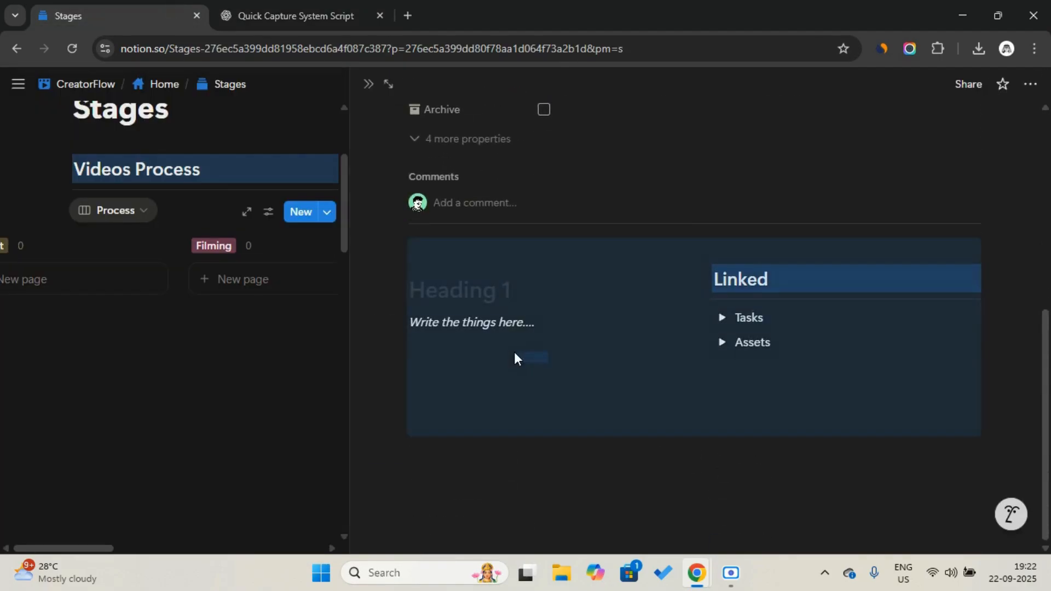
left_click(514, 352)
Fill the empty Heading 1 above the notes with "Youtube audience".
left_click(479, 292)
key("Caps_Lock")
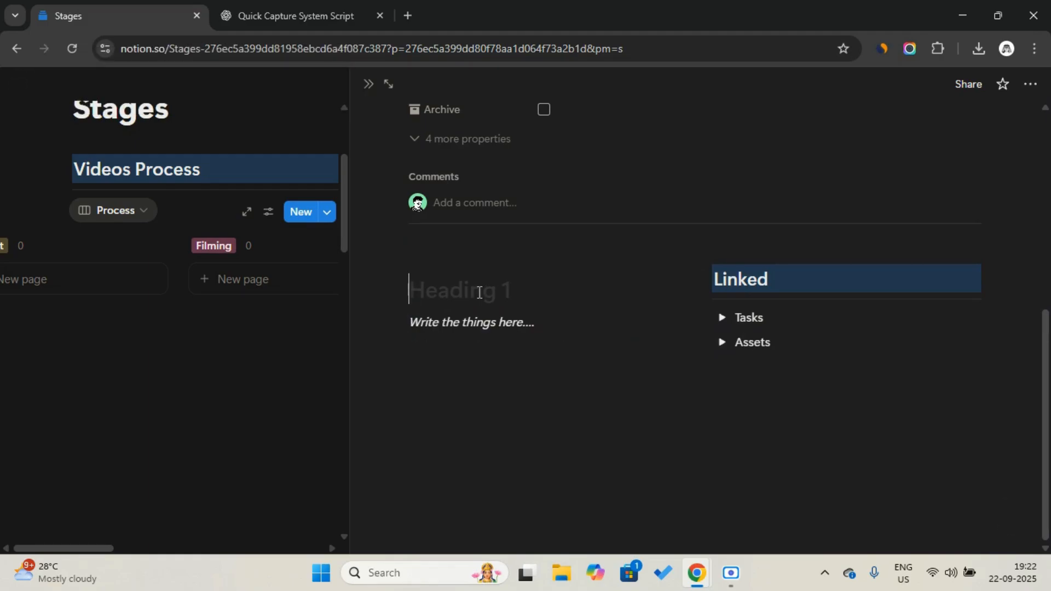
key("Caps_Lock")
type("Youtube ")
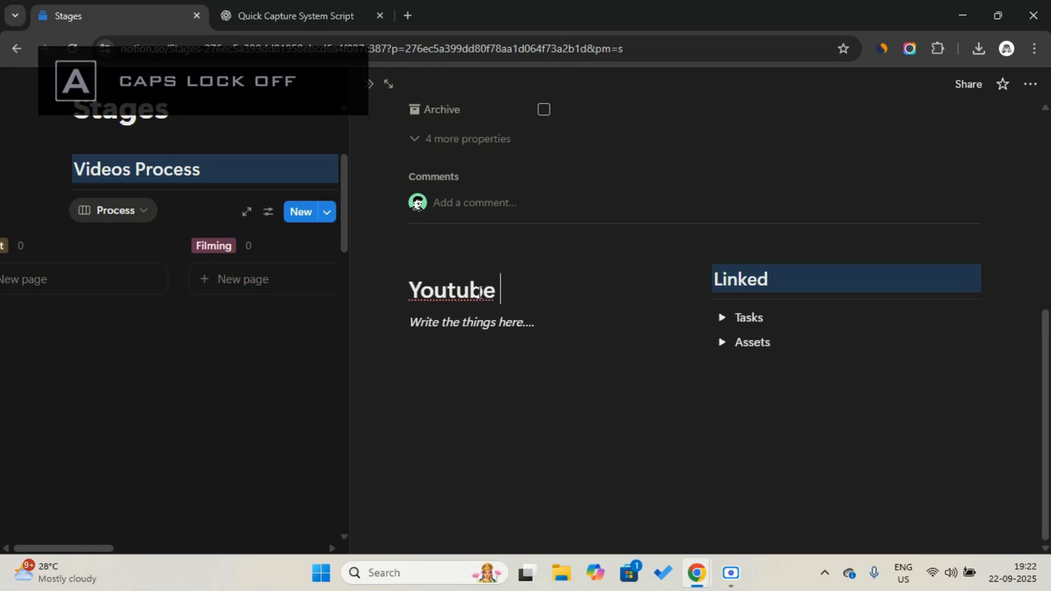
type("auiden")
key("BackSpace")
key("BackSpace")
key("BackSpace")
key("BackSpace")
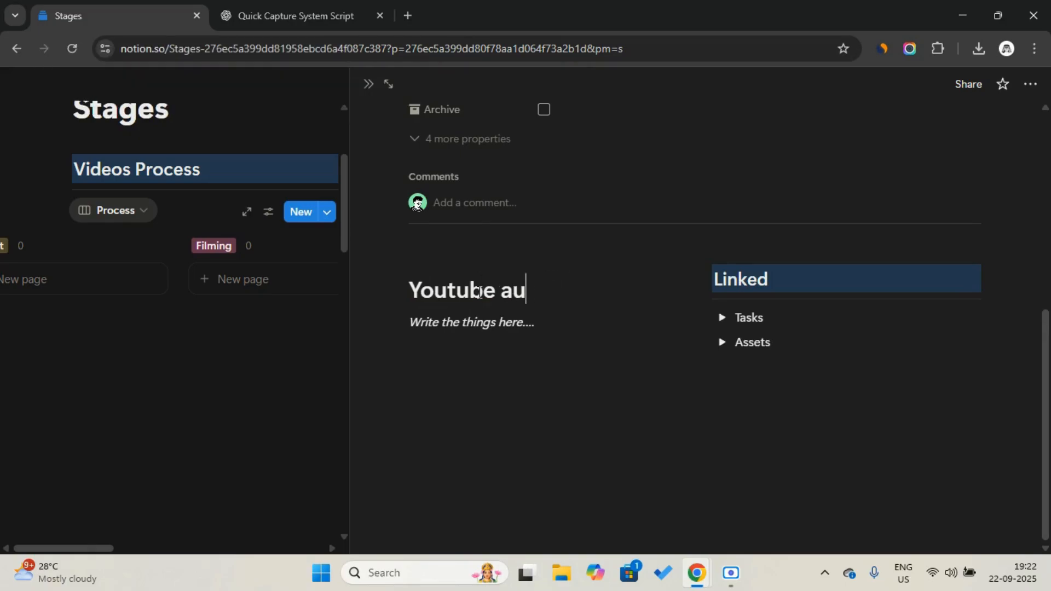
type("dien")
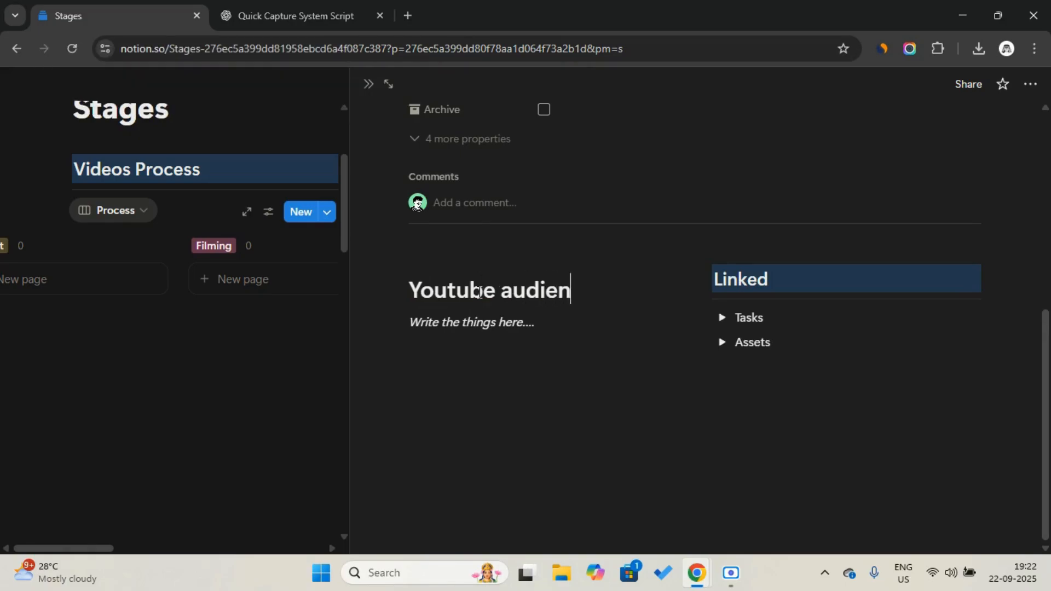
type("ce")
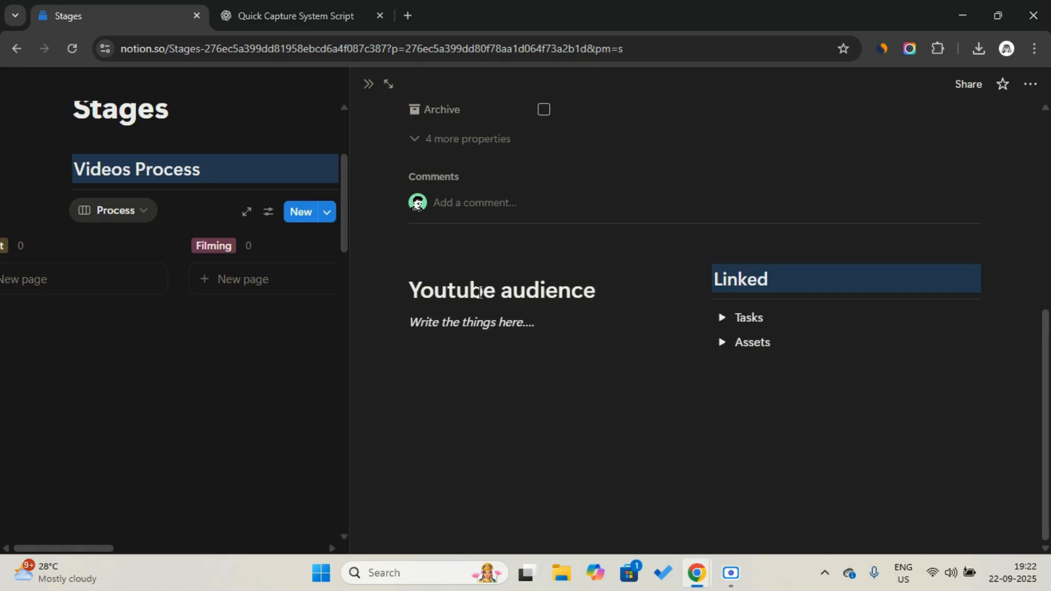
Replace the "Write the things here...." placeholder with the copied title, description and tags.
triple_click(475, 322)
key("BackSpace")
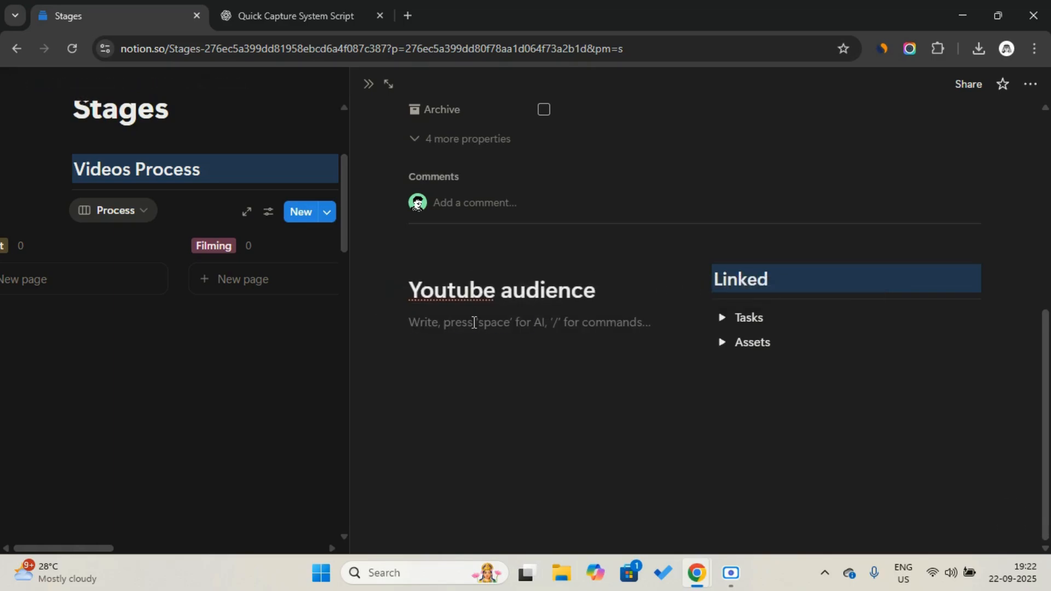
key("ctrl+v")
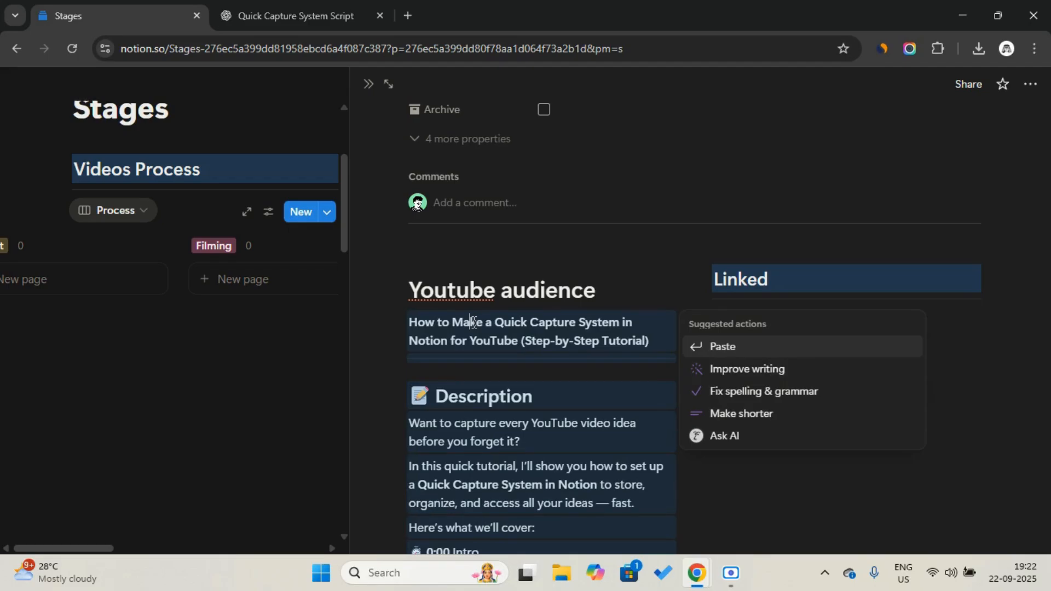
left_click(474, 322)
Extend the "Youtube audience" heading above the notes so it reads "Youtube audience-title-description-tags".
left_click(620, 287)
type("-")
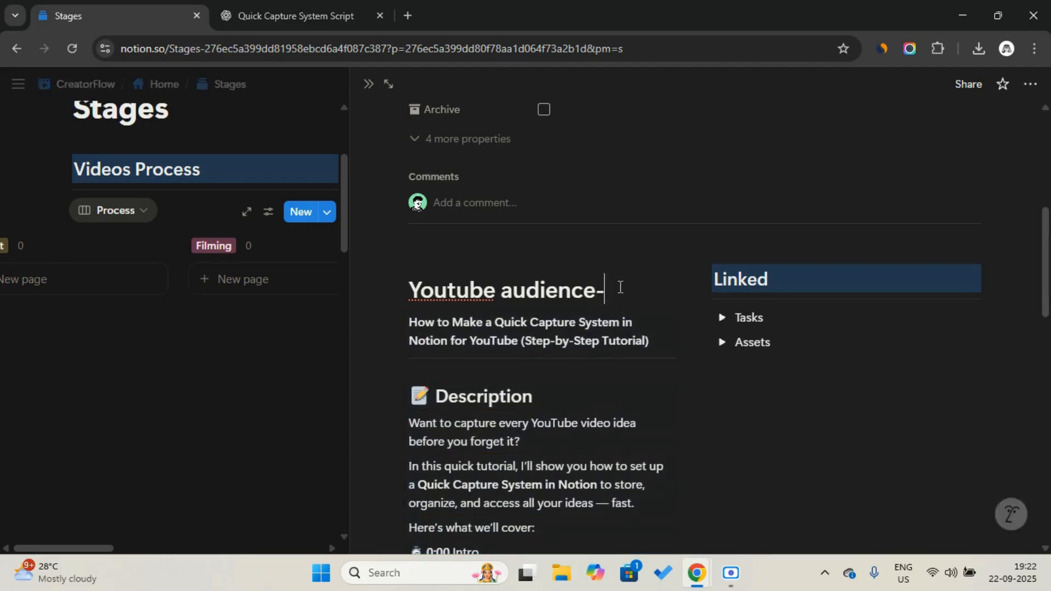
type("titel")
key("BackSpace")
key("BackSpace")
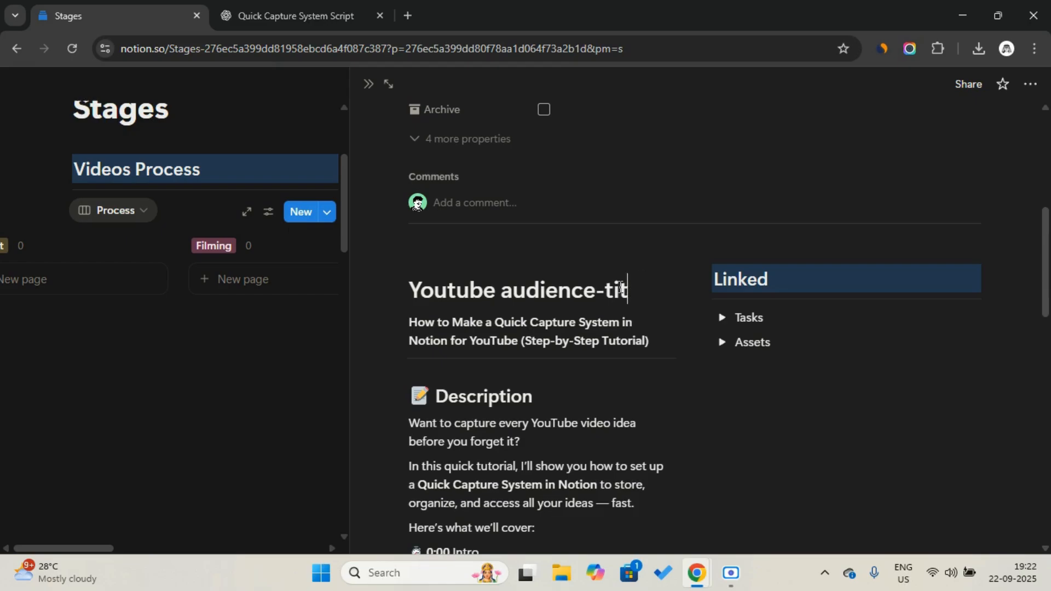
type("le-des")
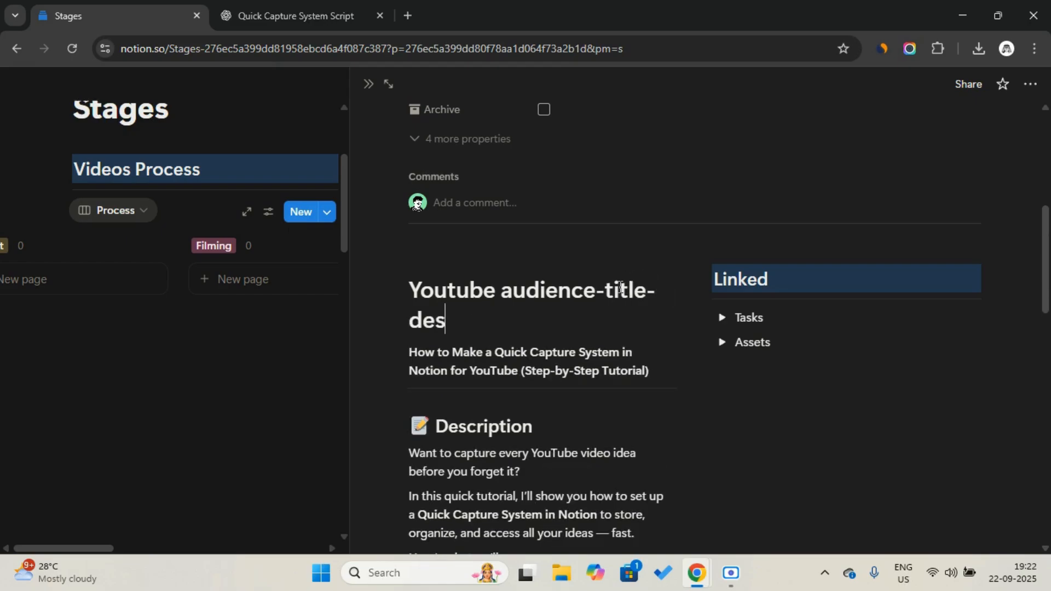
type("cript")
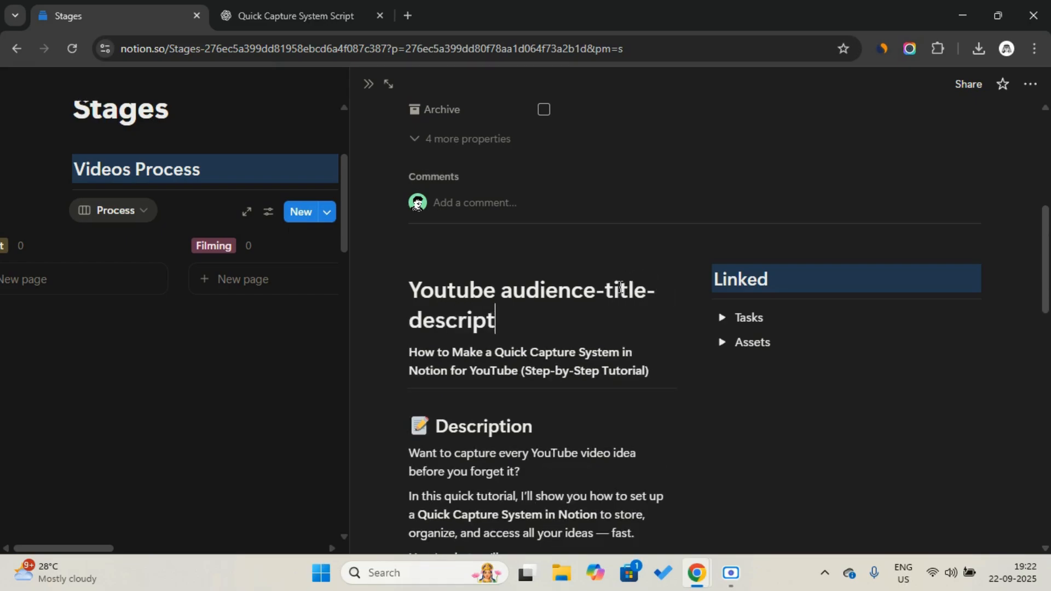
type("ion-tags")
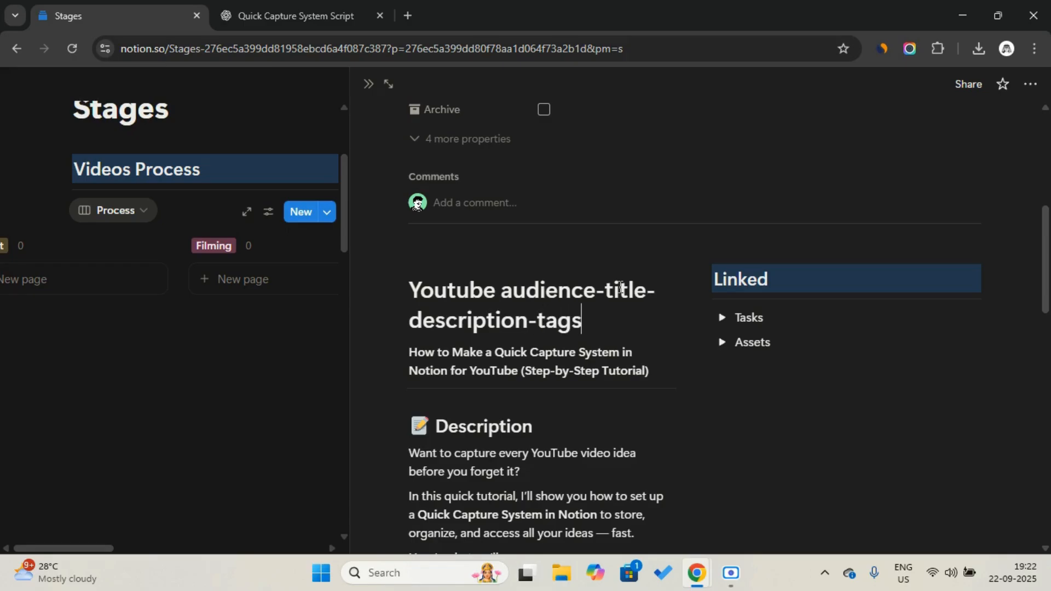
Close the project page and move the "How to Make a Quick Capture System in Notion for YouTube" card from Uploading to Published.
scroll(620, 287, "down", 1)
scroll(620, 286, "down", 2)
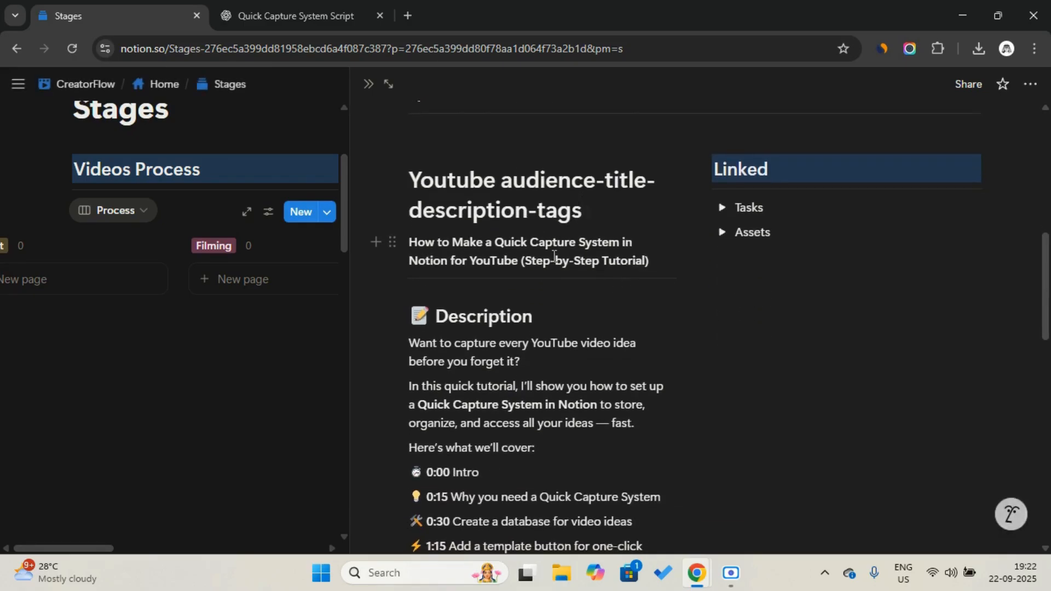
scroll(554, 256, "down", 3)
scroll(554, 256, "down", 10)
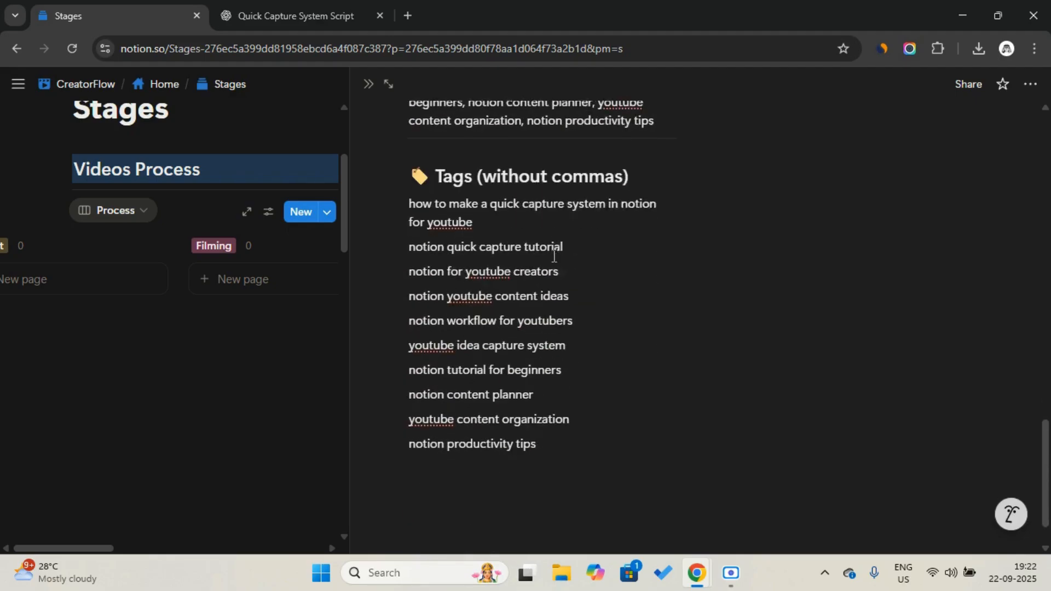
left_click(368, 84)
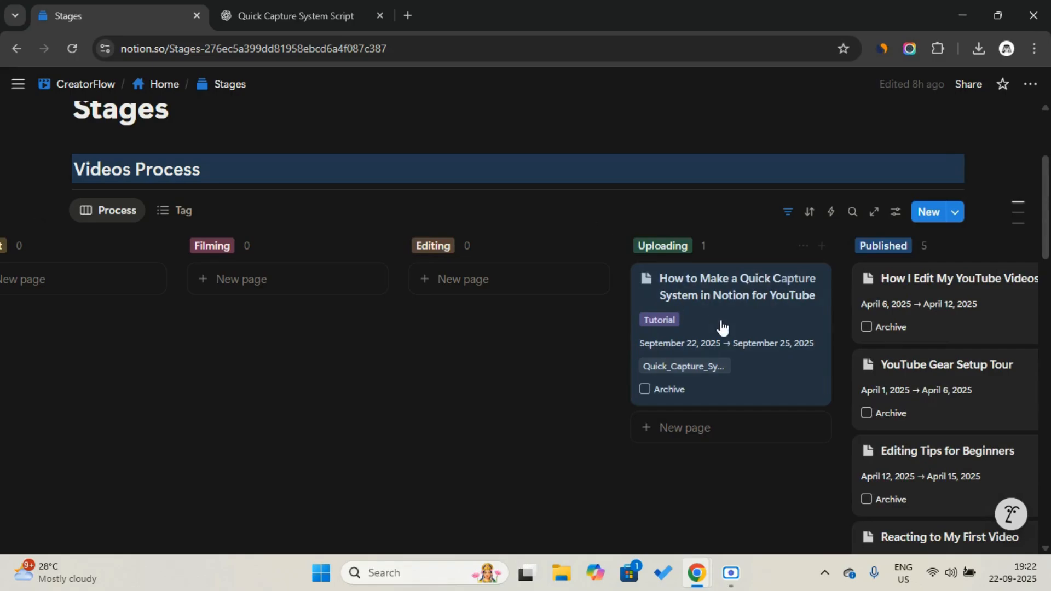
left_click_drag(725, 306, 888, 309)
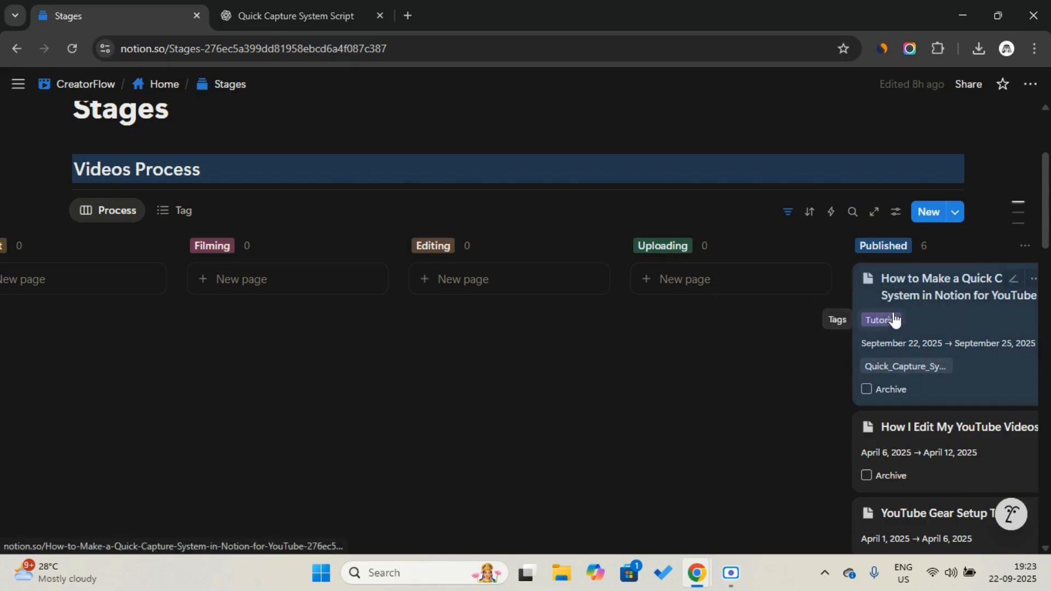
Look over the Videos Process board's stage columns from Idea through Published.
scroll(594, 299, "left", 1)
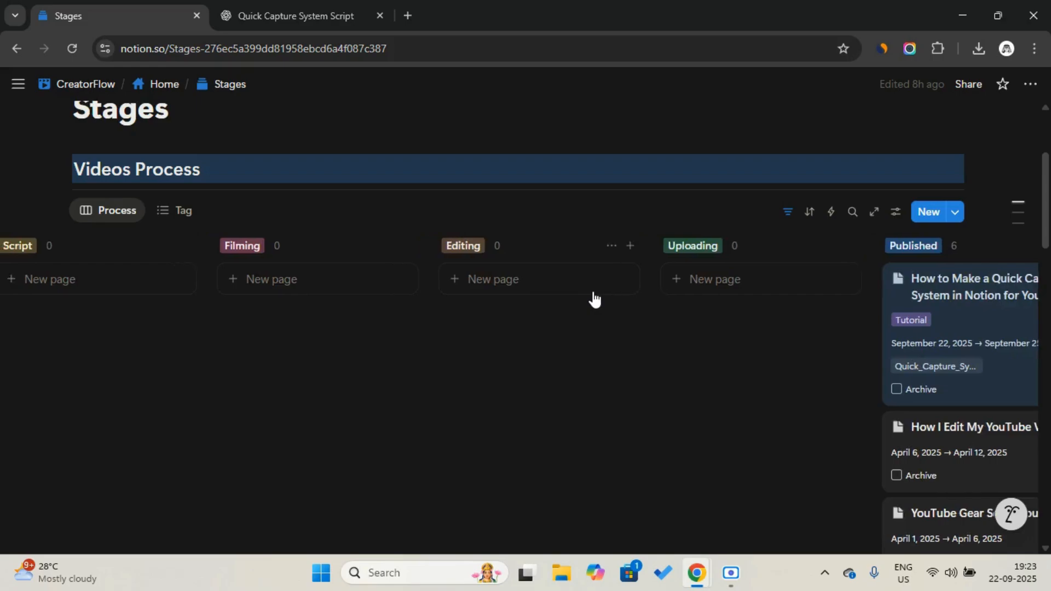
scroll(594, 300, "left", 5)
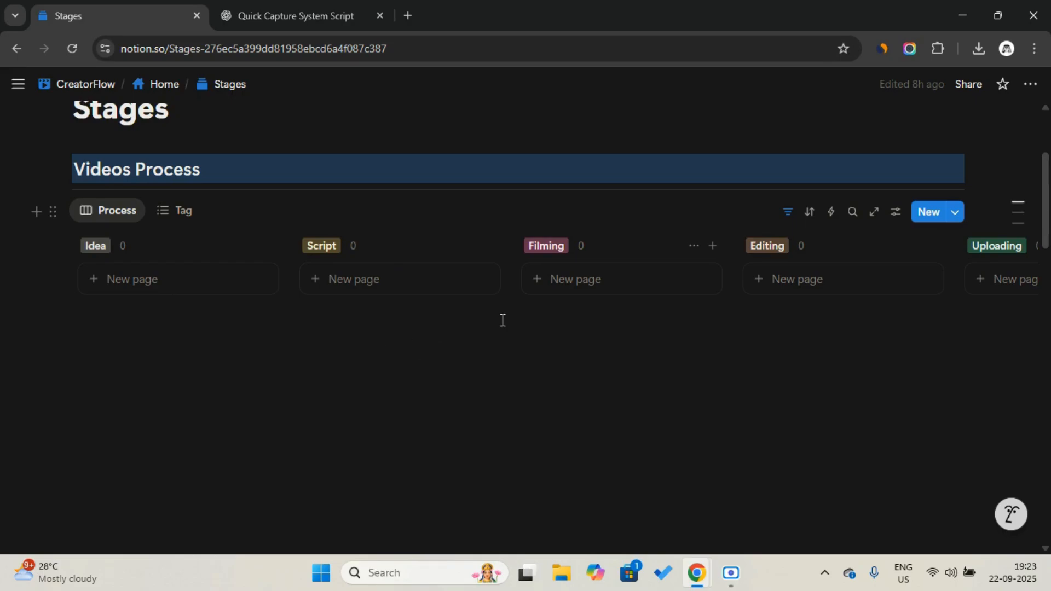
scroll(499, 320, "right", 10)
scroll(500, 319, "left", 10)
scroll(558, 252, "right", 5)
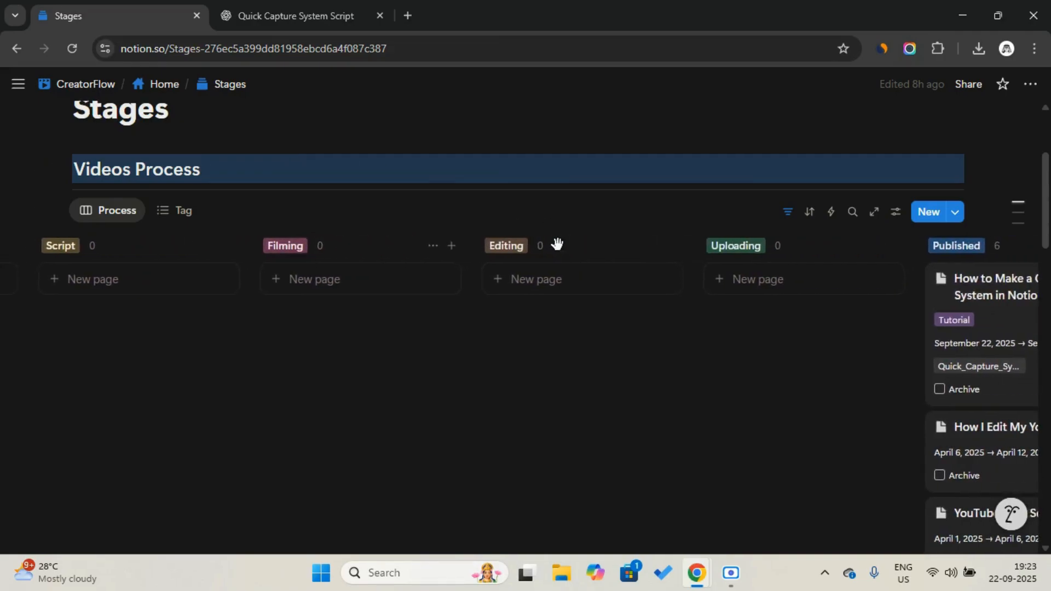
scroll(557, 244, "left", 5)
Return to the Home page and open the Tasks page from its Dashboards list.
left_click(171, 93)
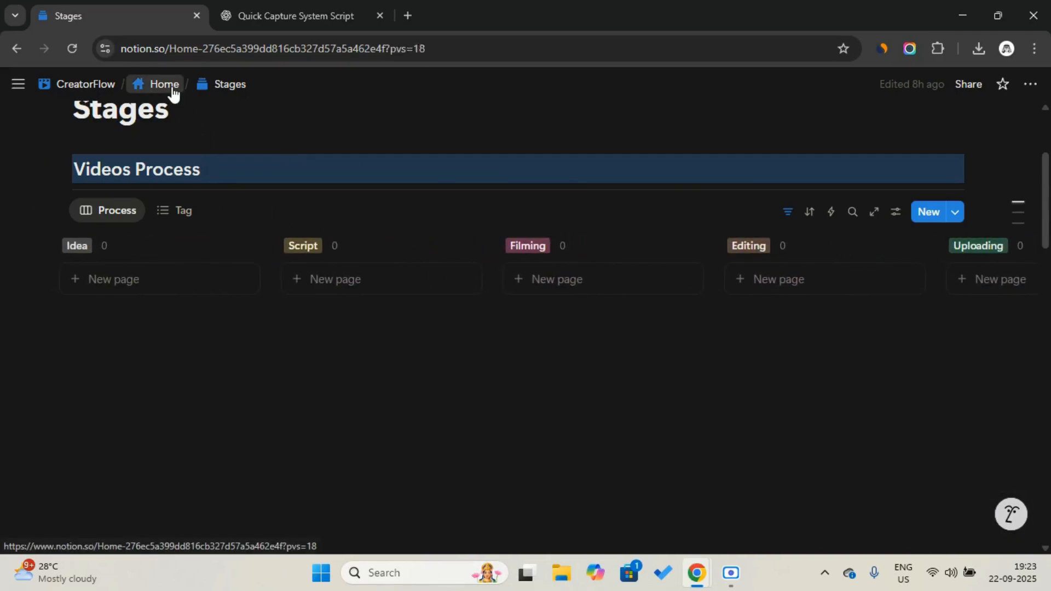
scroll(404, 326, "down", 2)
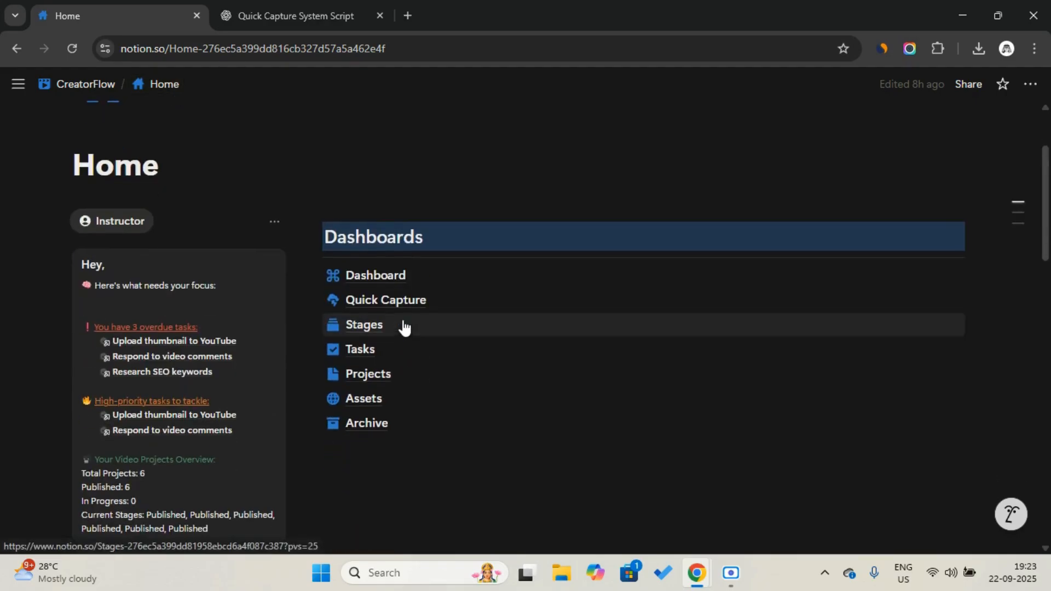
mouse_move(440, 311)
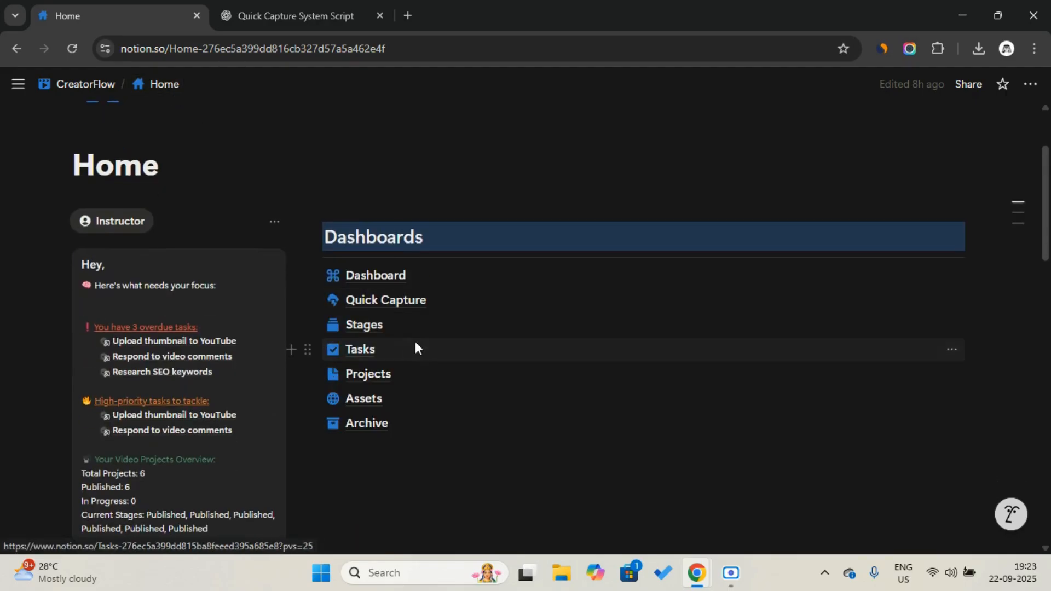
left_click(415, 345)
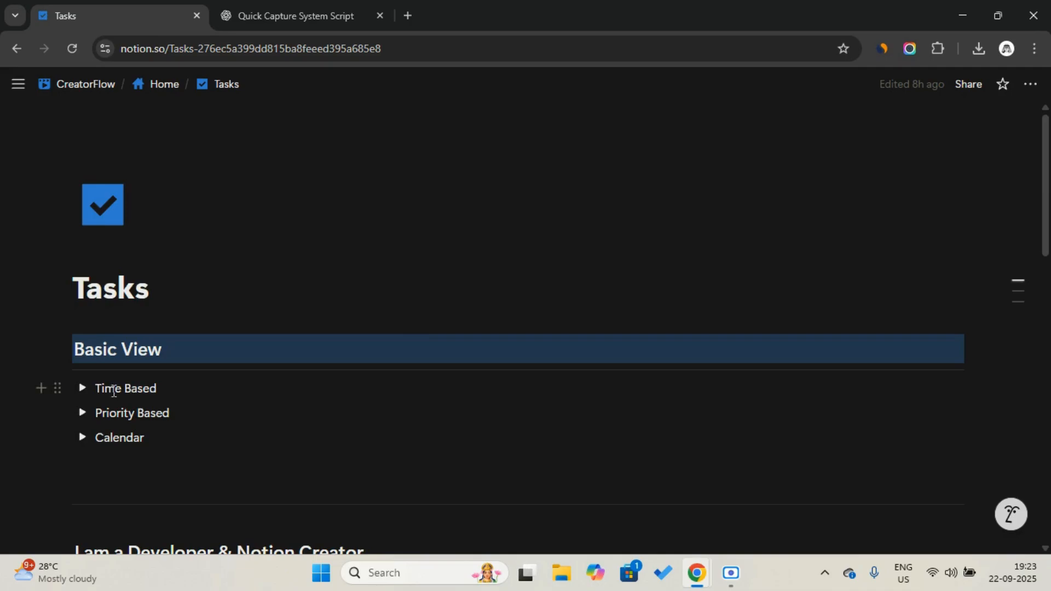
Examine the Time Based and Priority Based task views under Basic View, and return to the Home page.
left_click(83, 389)
scroll(87, 387, "down", 2)
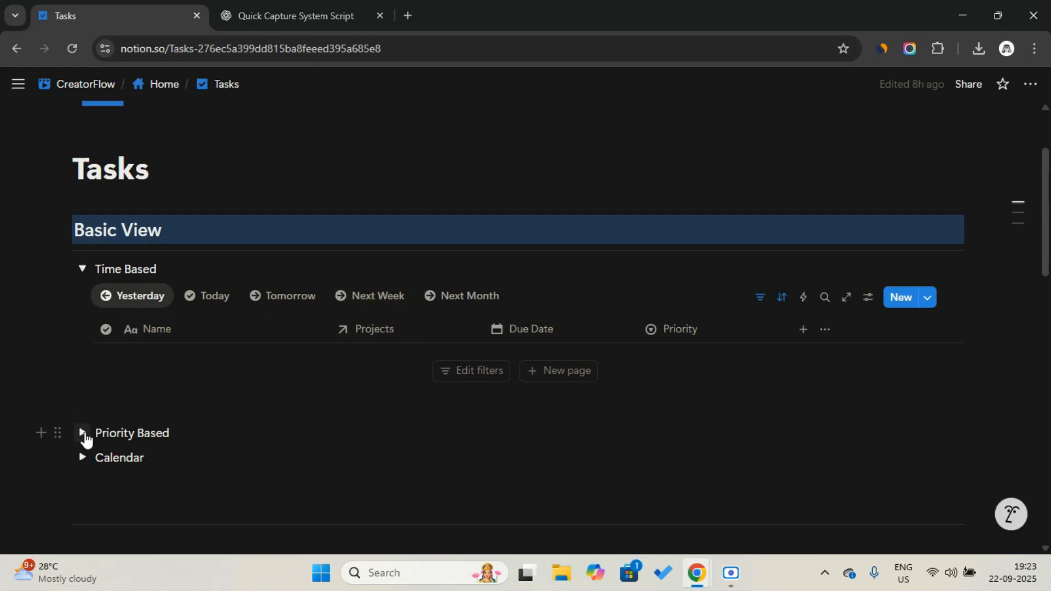
left_click(83, 433)
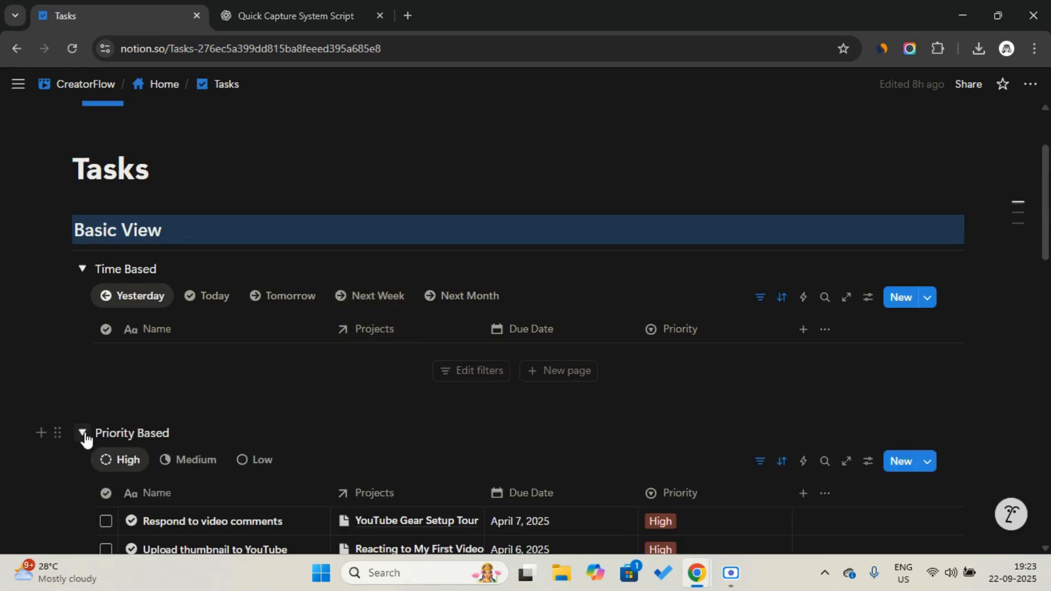
left_click(83, 435)
scroll(85, 432, "down", 2)
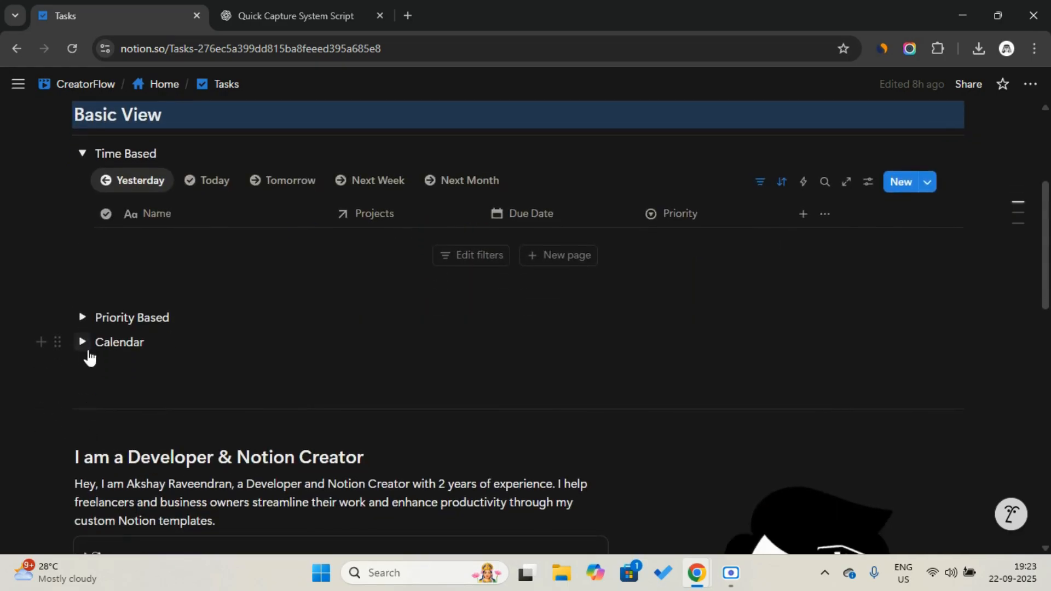
scroll(99, 467, "up", 1)
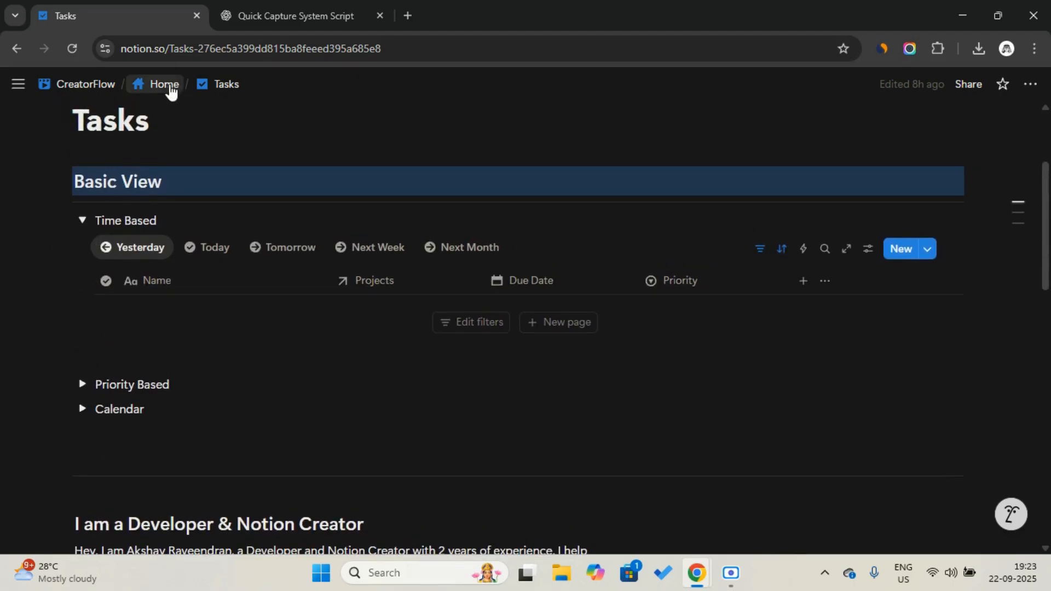
left_click(168, 85)
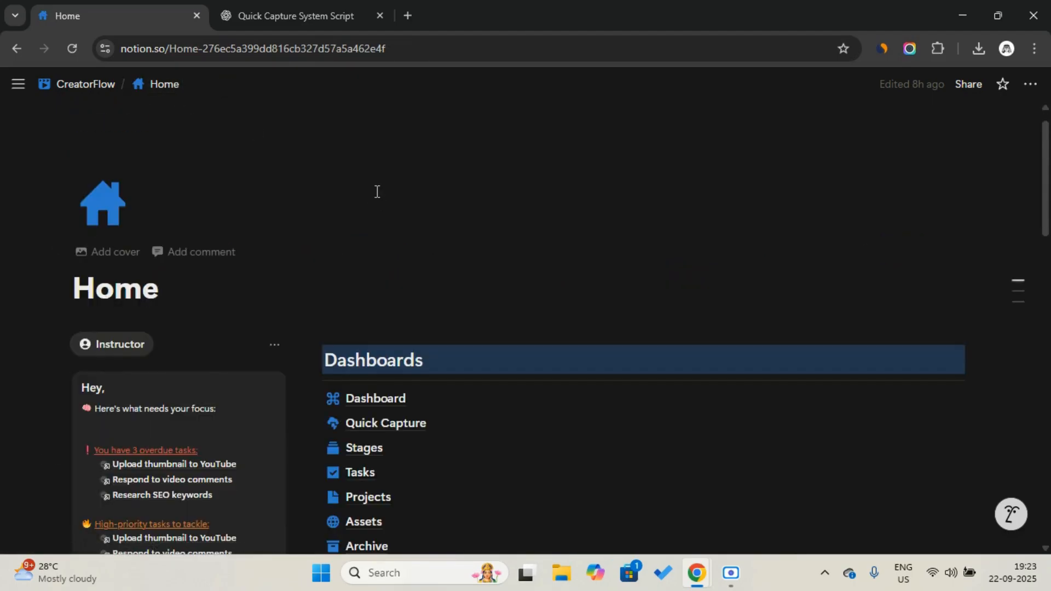